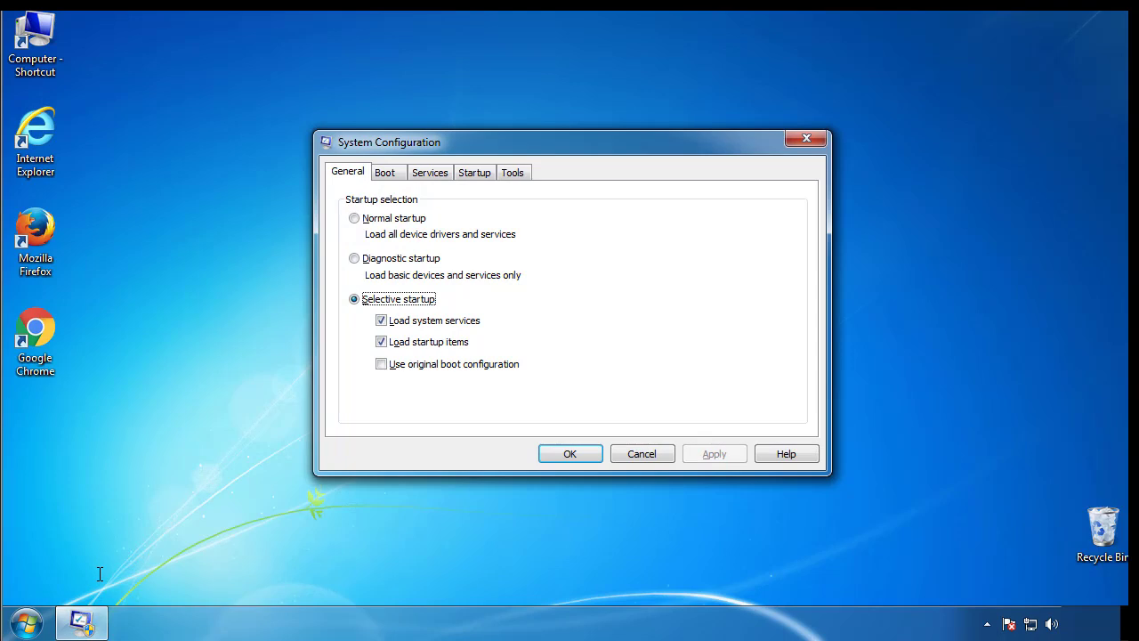
- Enable Safe boot with the Minimal option, restart the computer and close Windows Help and Support
click(385, 176)
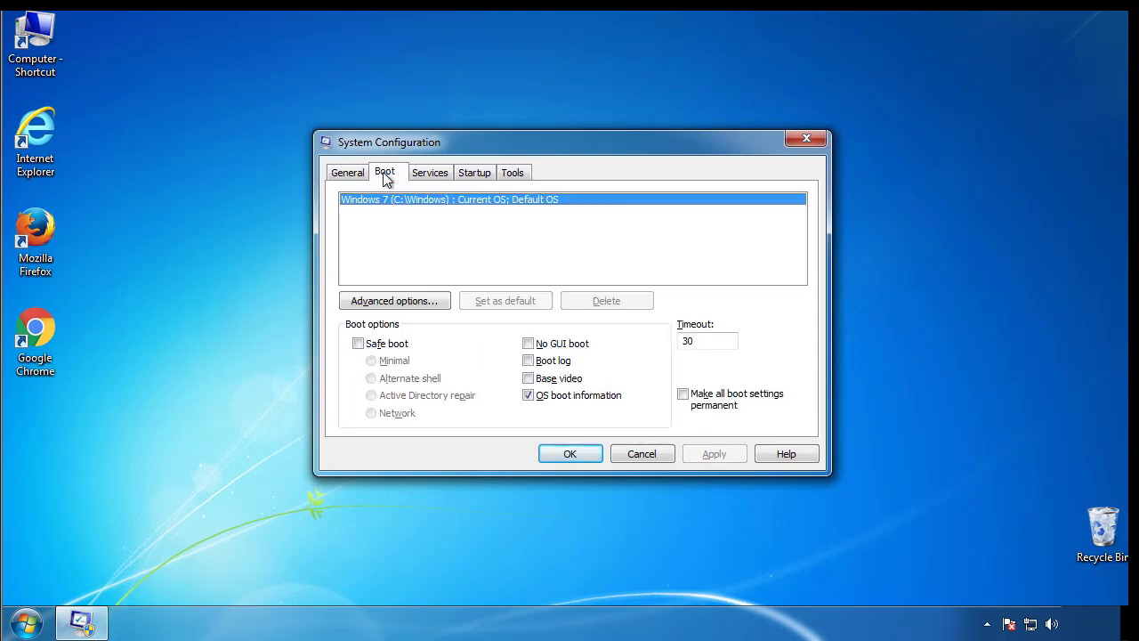
click(357, 344)
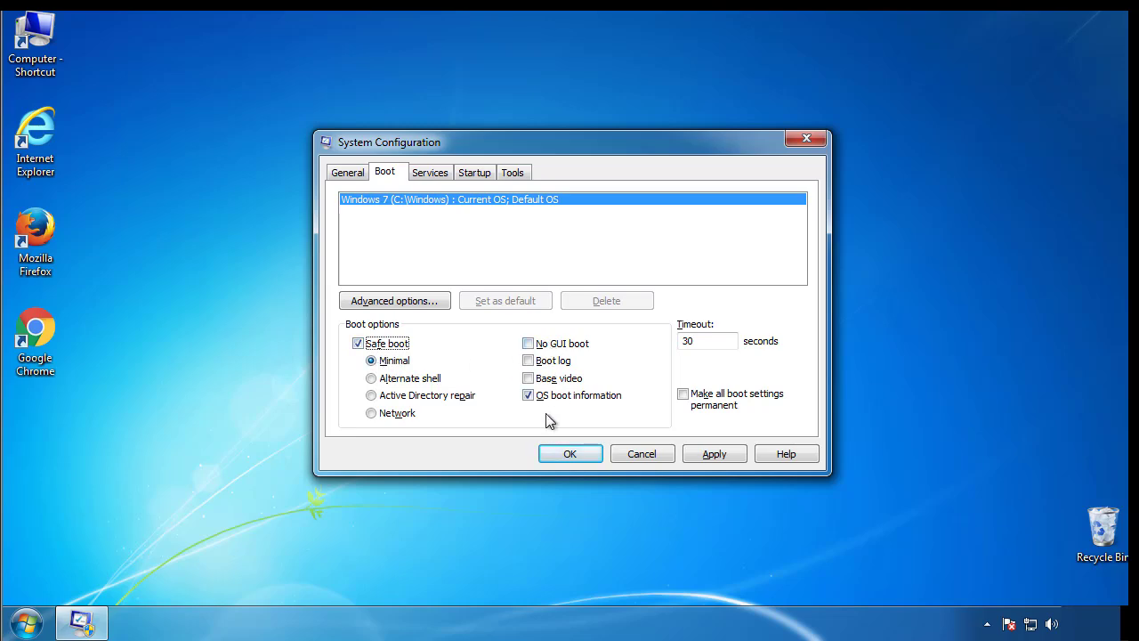
click(578, 454)
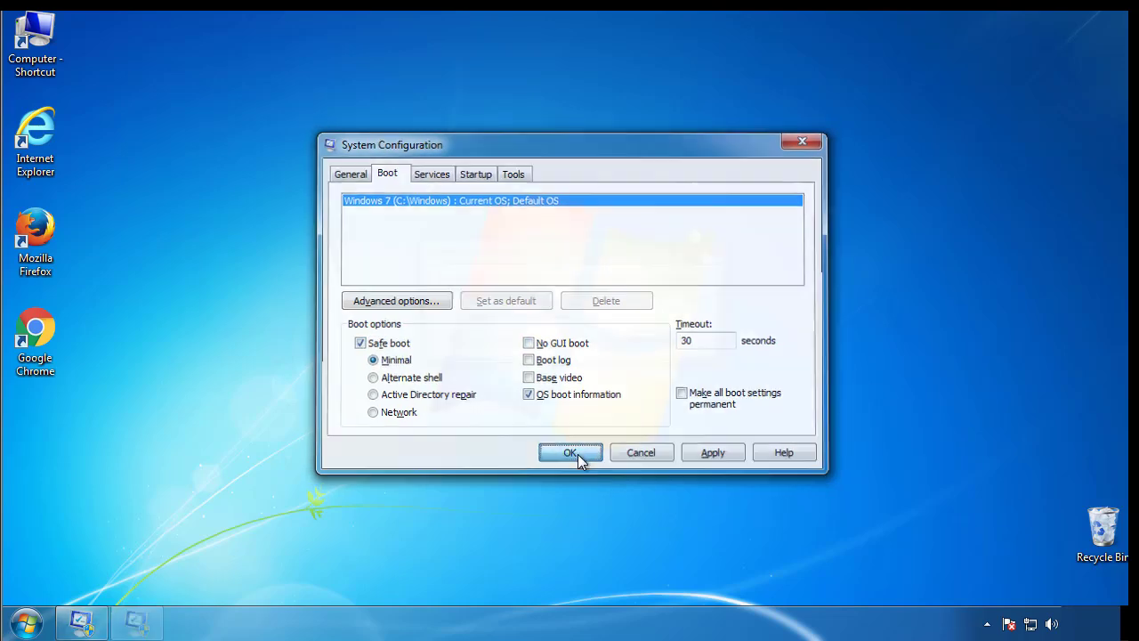
click(513, 345)
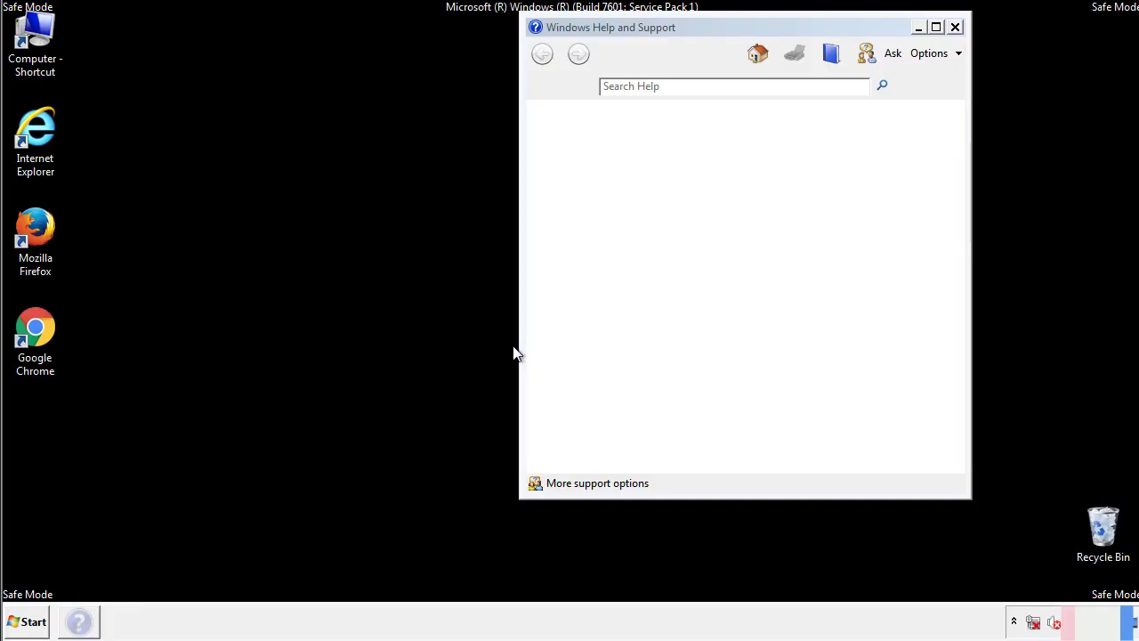
click(954, 27)
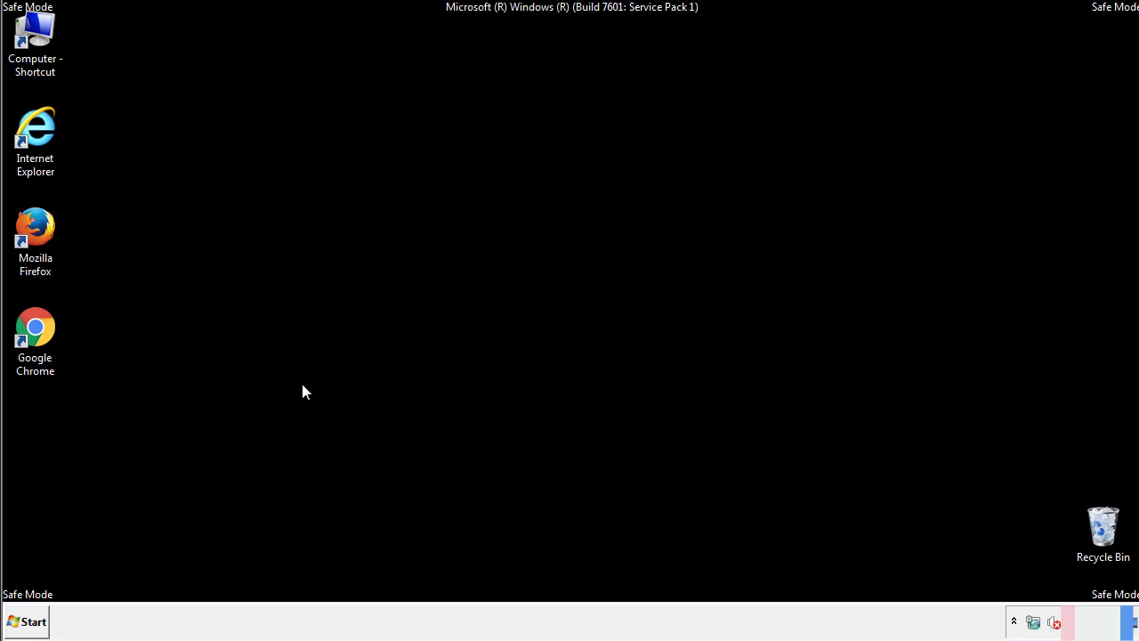
- Check the hidden files and folders setting in Control Panel's Folder Options, confirm the dialog and close Control Panel
click(27, 621)
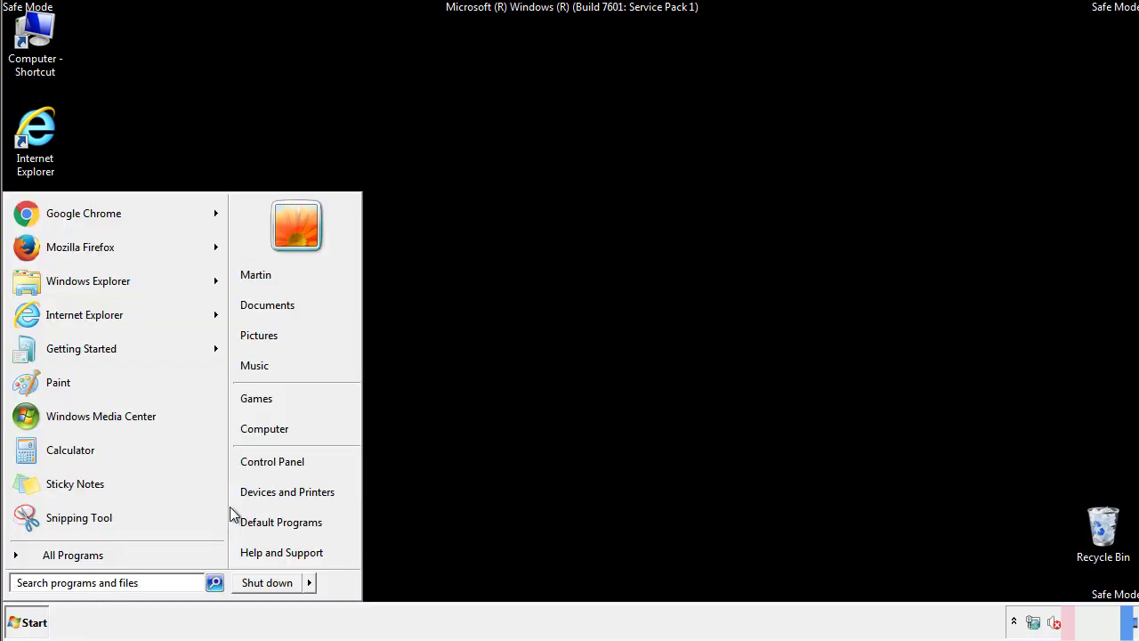
click(286, 460)
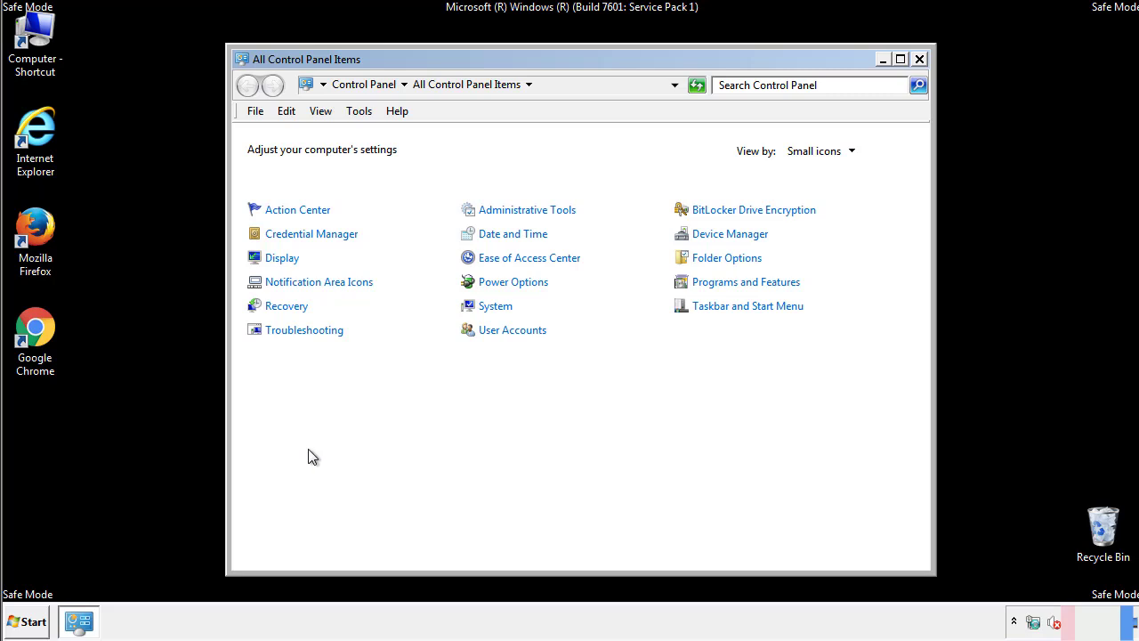
click(729, 257)
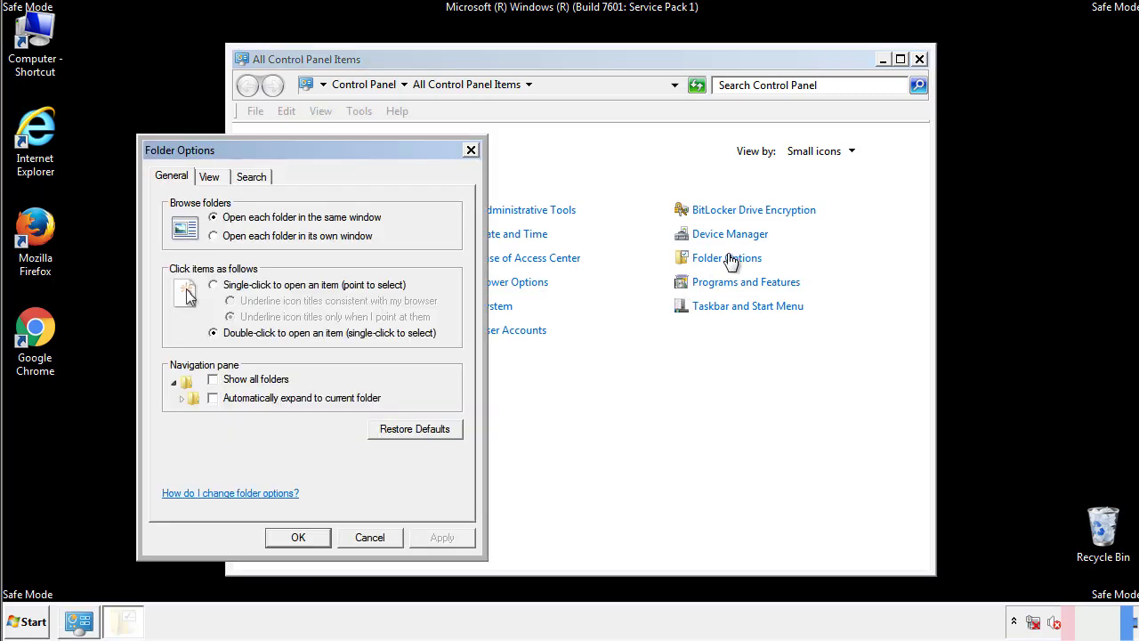
click(211, 178)
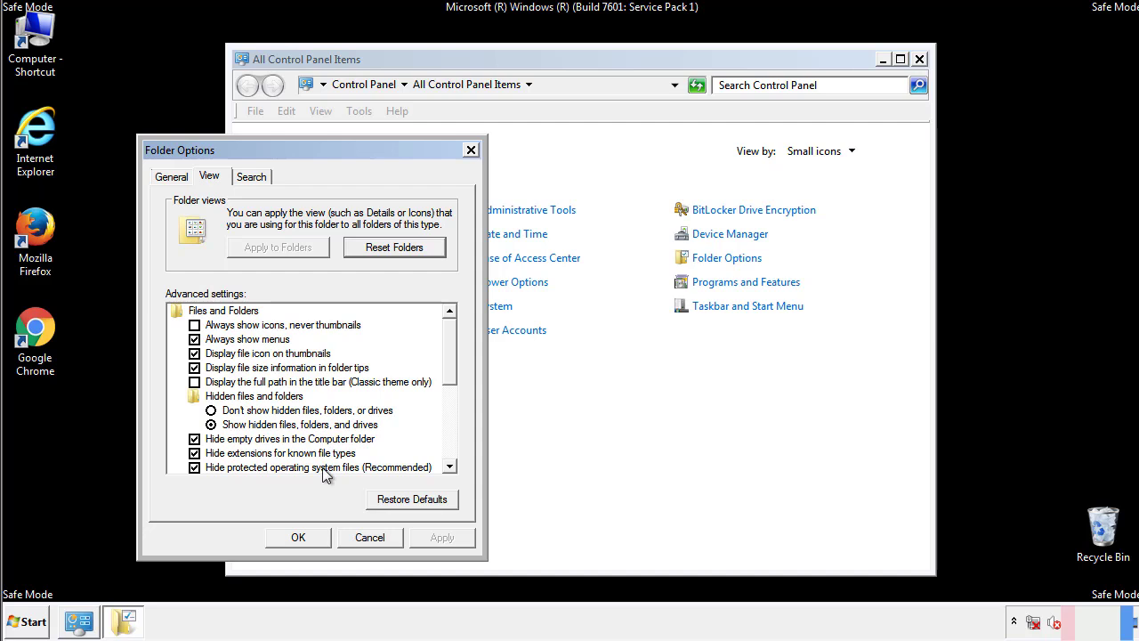
click(318, 529)
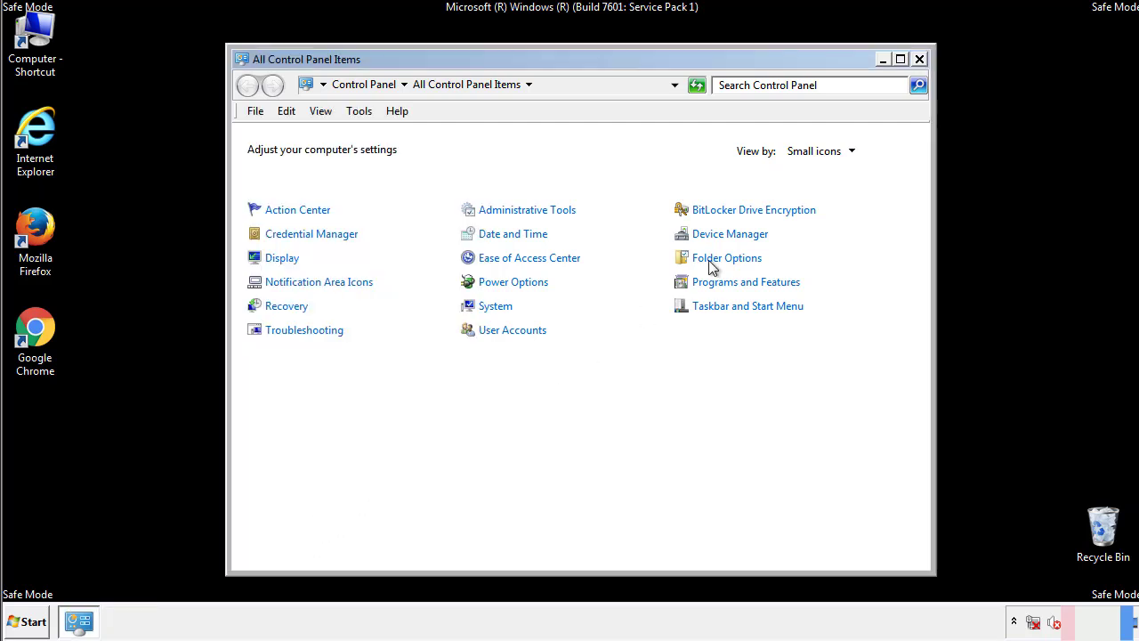
click(921, 60)
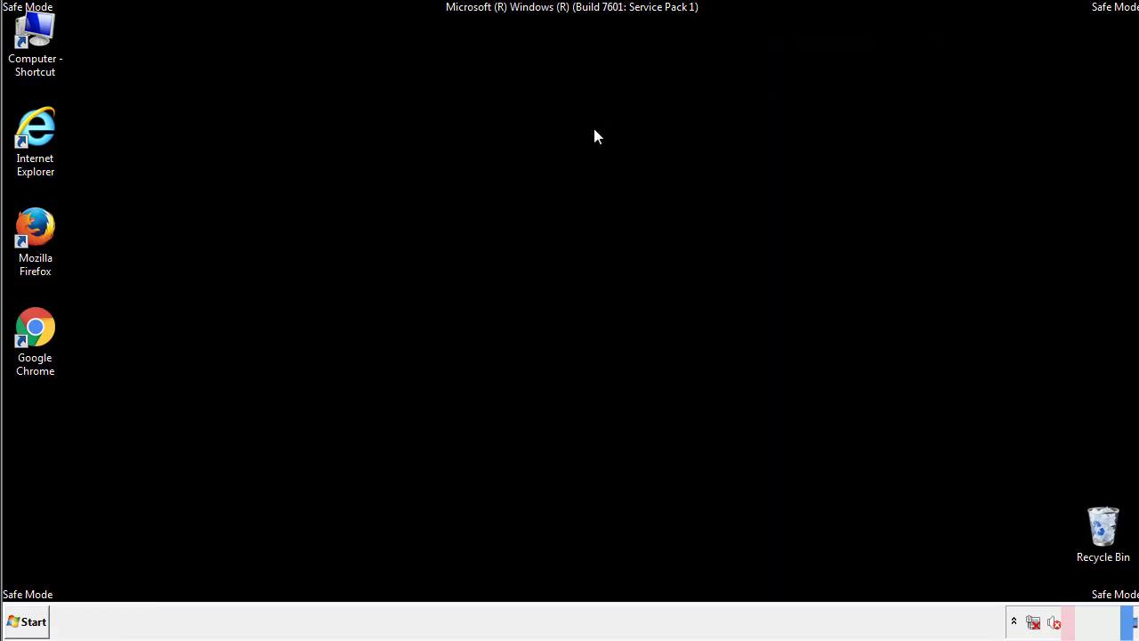
- Browse from Computer to the folder C:\Windows\System32\drivers\etc
double_click(36, 36)
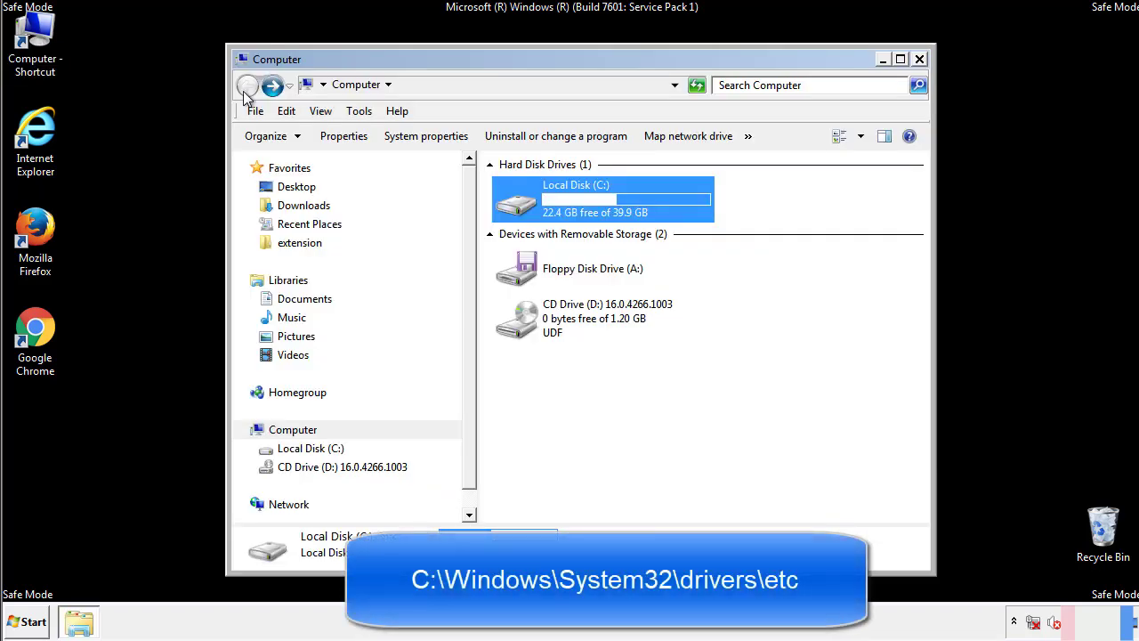
double_click(511, 200)
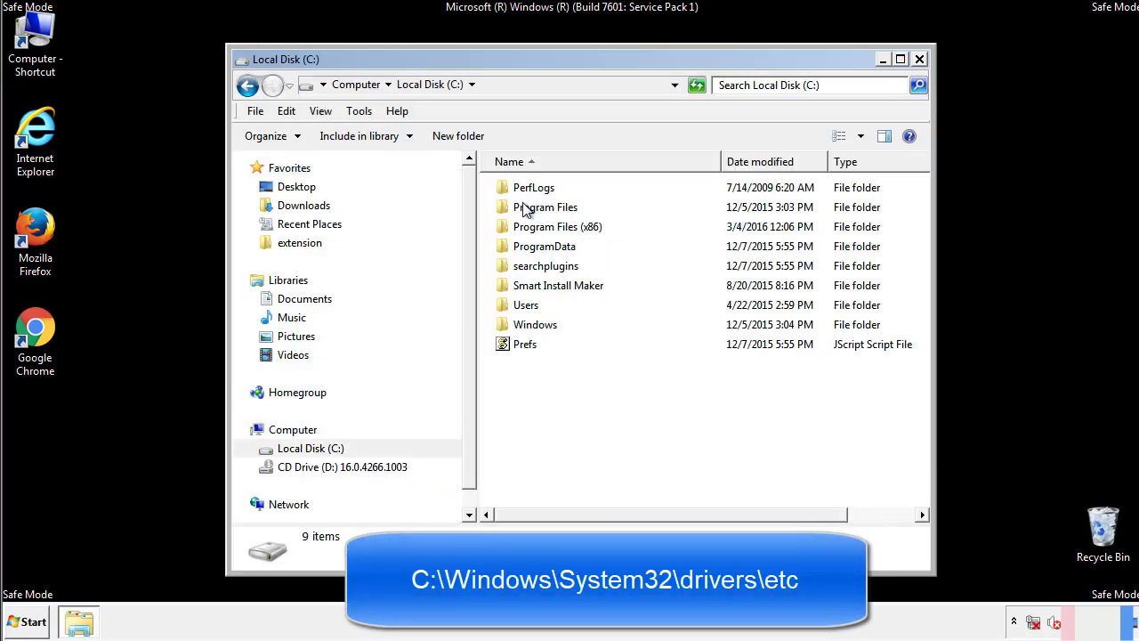
click(519, 327)
double_click(520, 329)
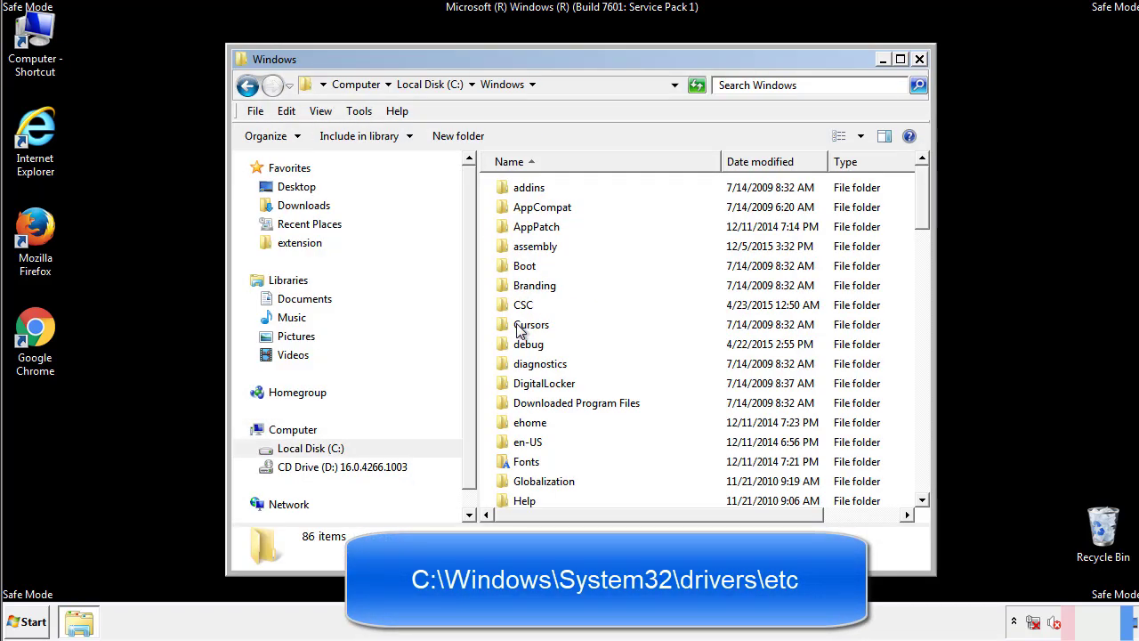
scroll(523, 391, down, 4)
scroll(525, 405, down, 5)
scroll(525, 405, down, 2)
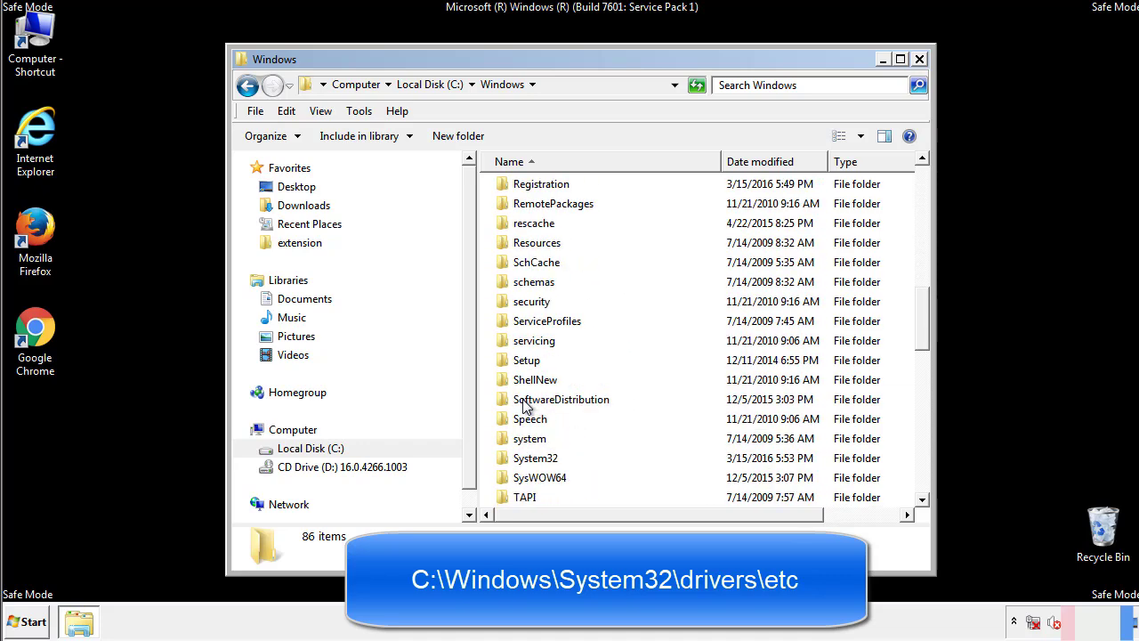
double_click(538, 458)
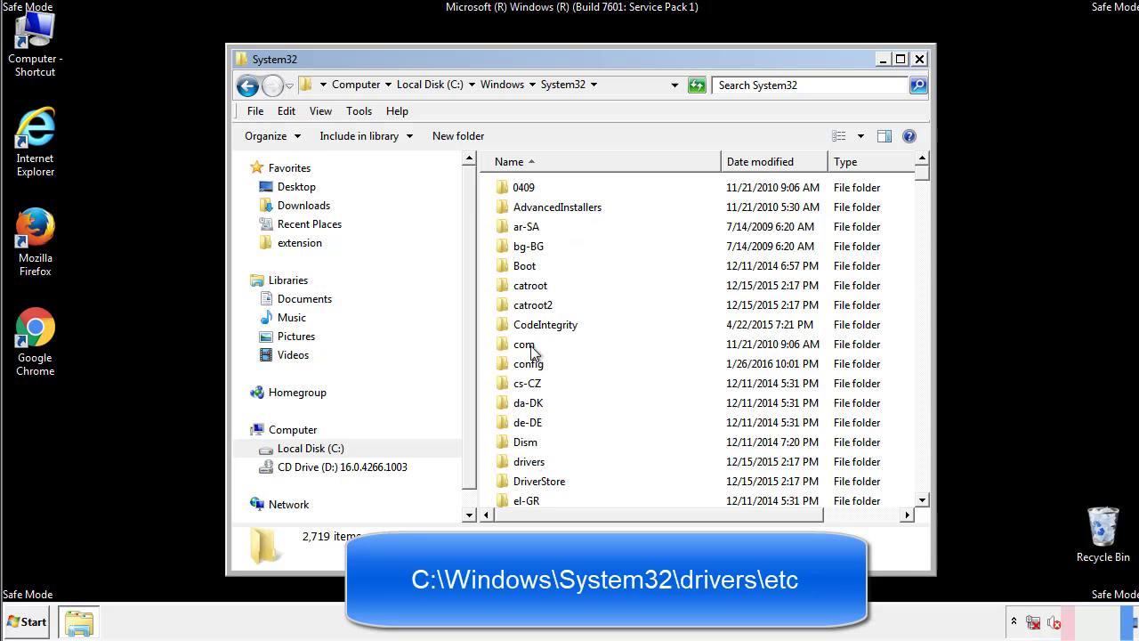
click(527, 465)
double_click(527, 466)
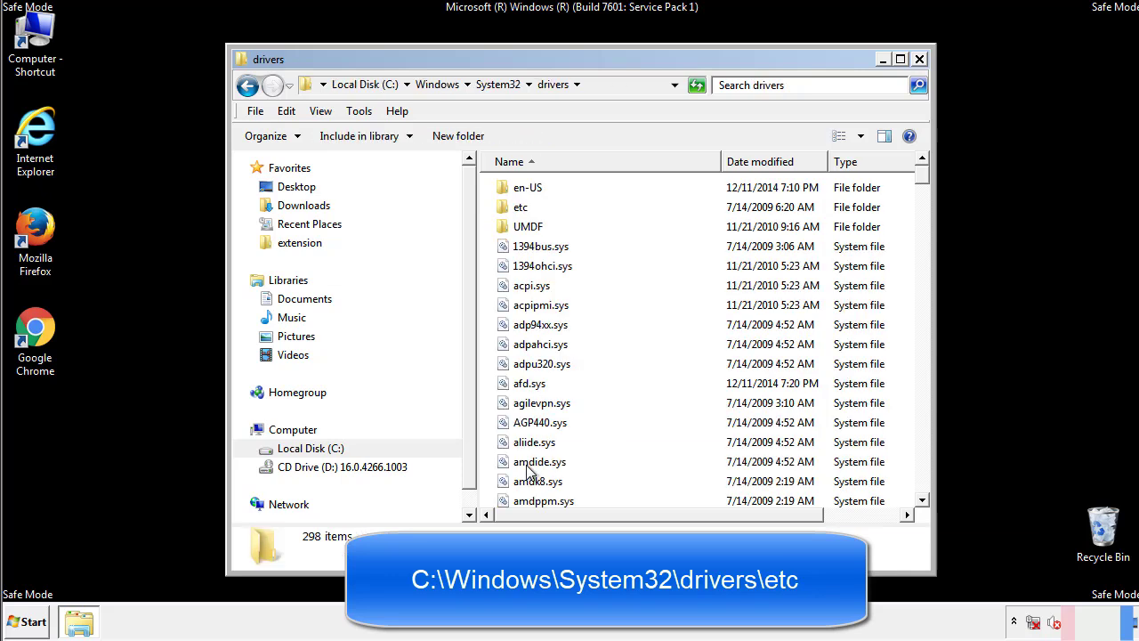
double_click(510, 213)
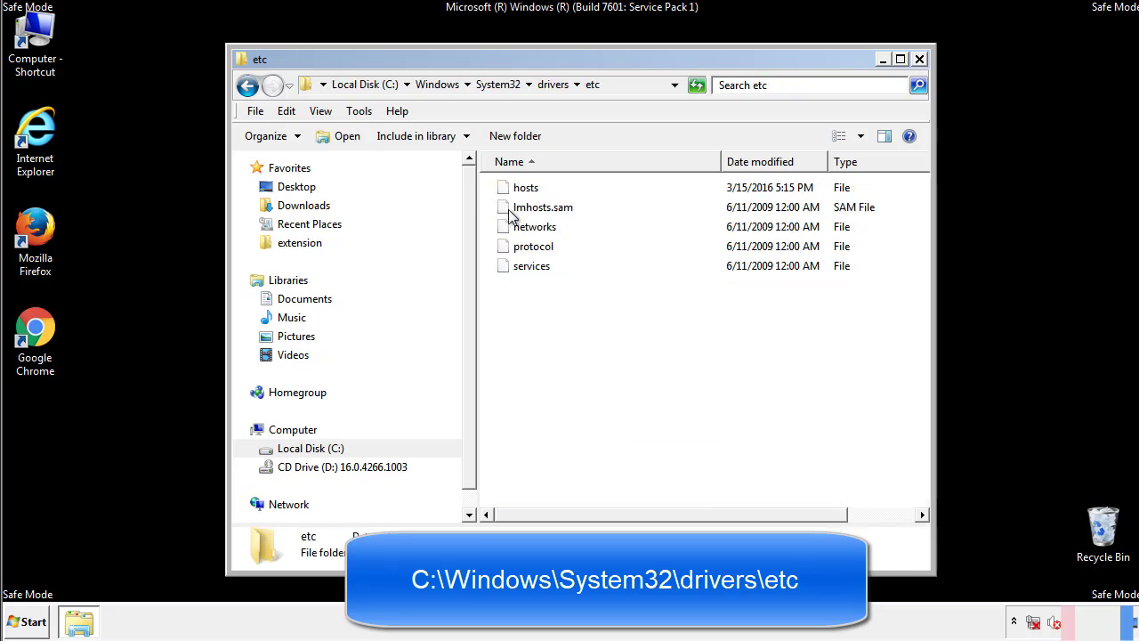
- Open the hosts file with Notepad and move its window so the full text is readable
double_click(521, 188)
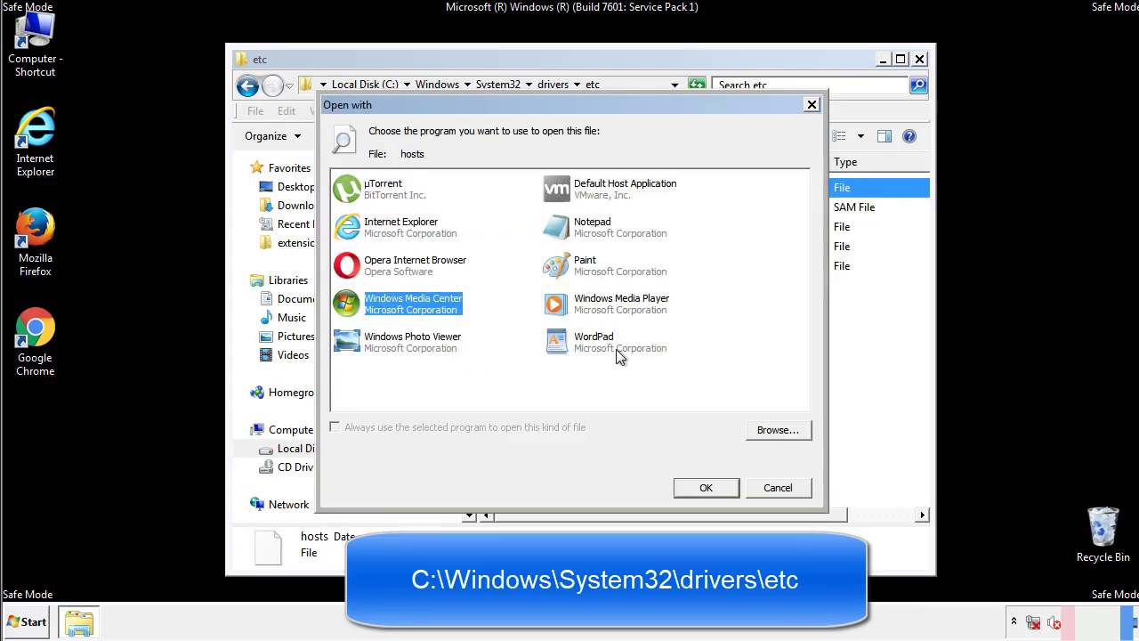
click(576, 229)
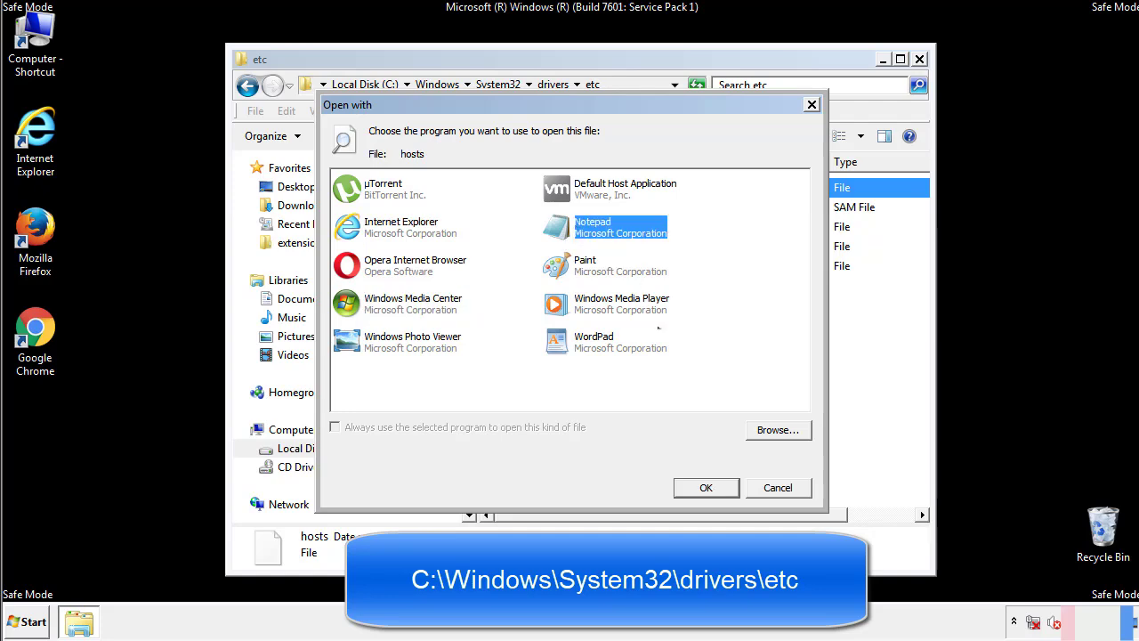
click(704, 484)
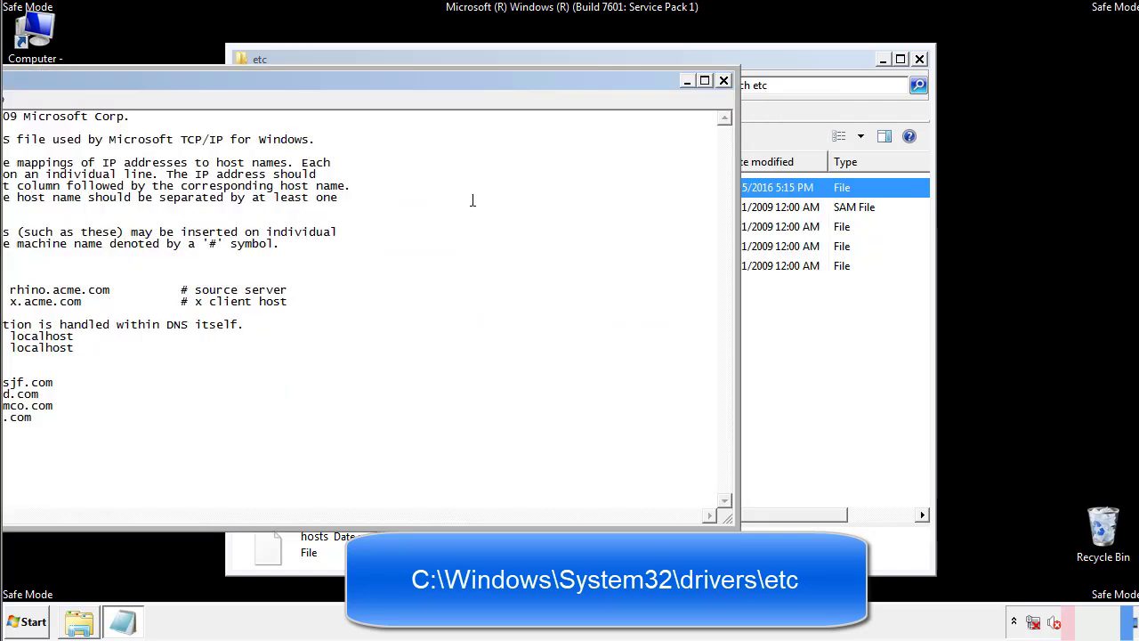
drag(466, 86, 724, 103)
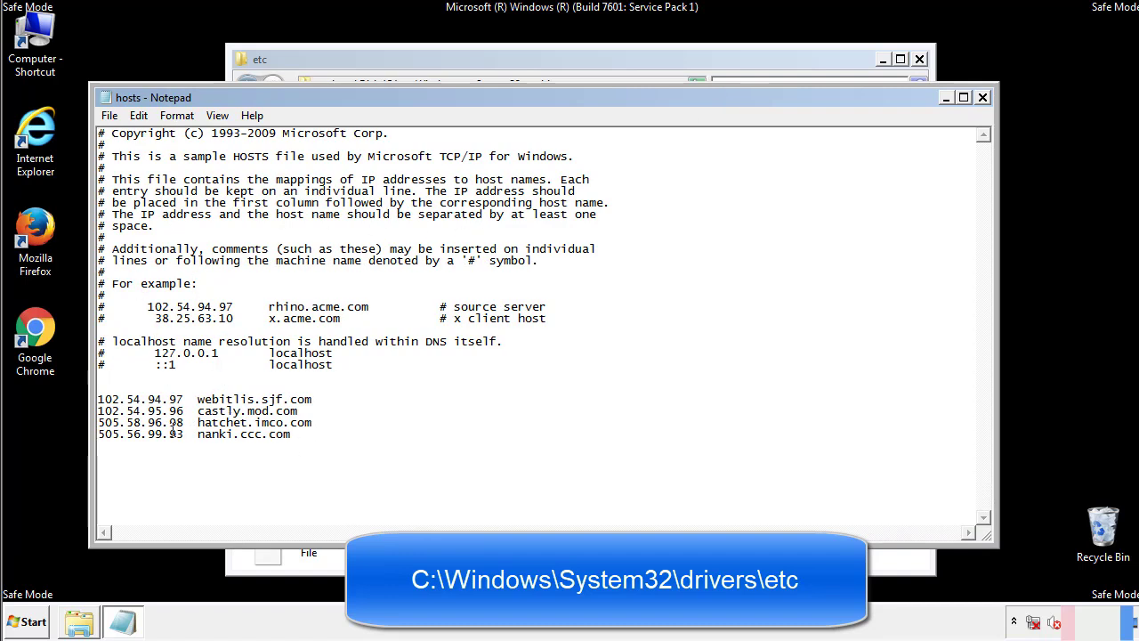
- Delete the four uncommented IP entries, webitlis.sjf.com to nanki.ccc.com, from the hosts file, save it and close the open windows
drag(318, 436, 98, 398)
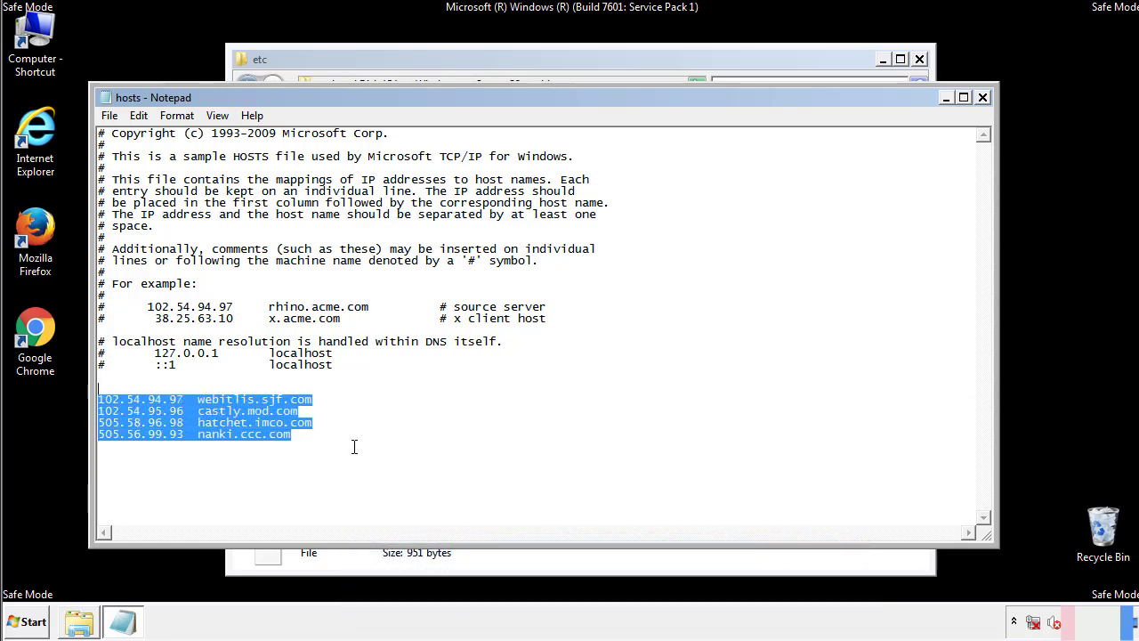
key(Delete)
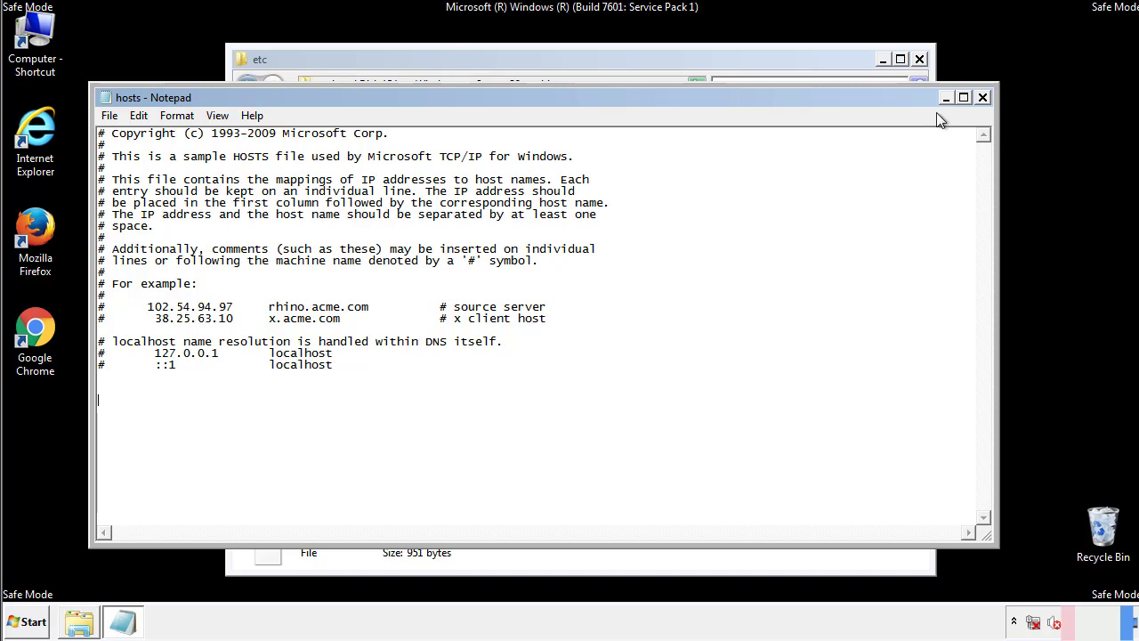
click(983, 98)
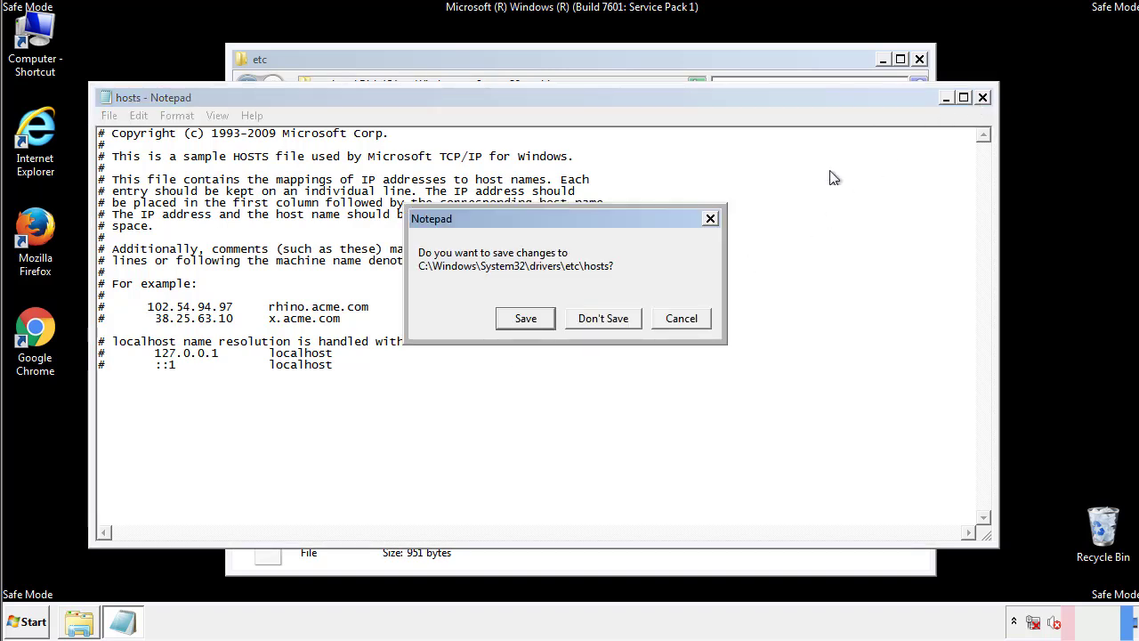
click(503, 324)
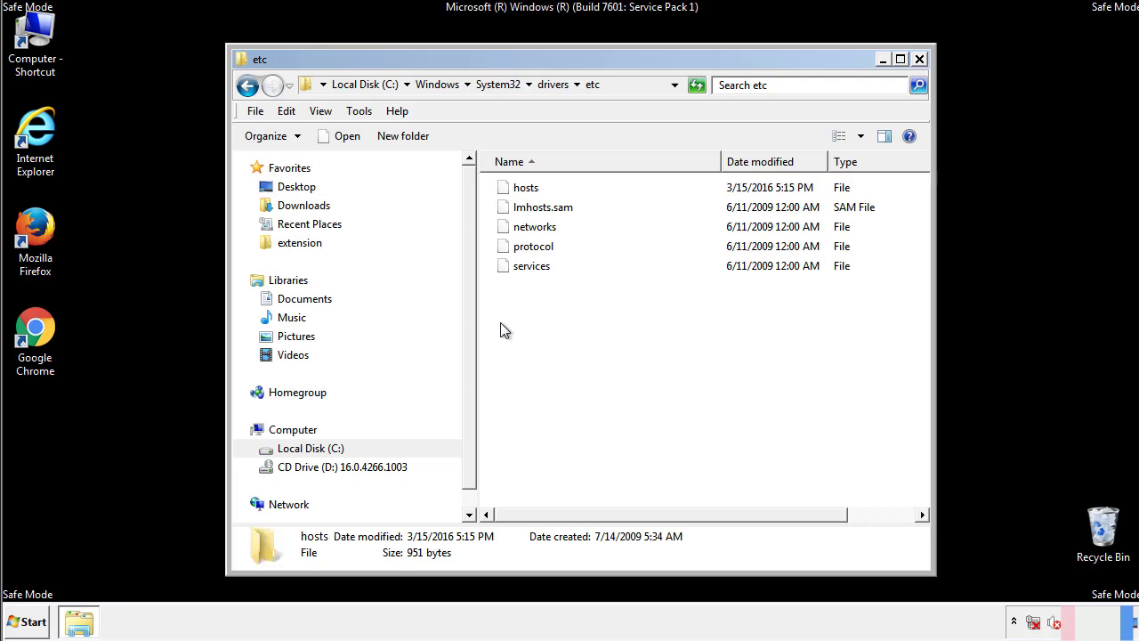
click(919, 60)
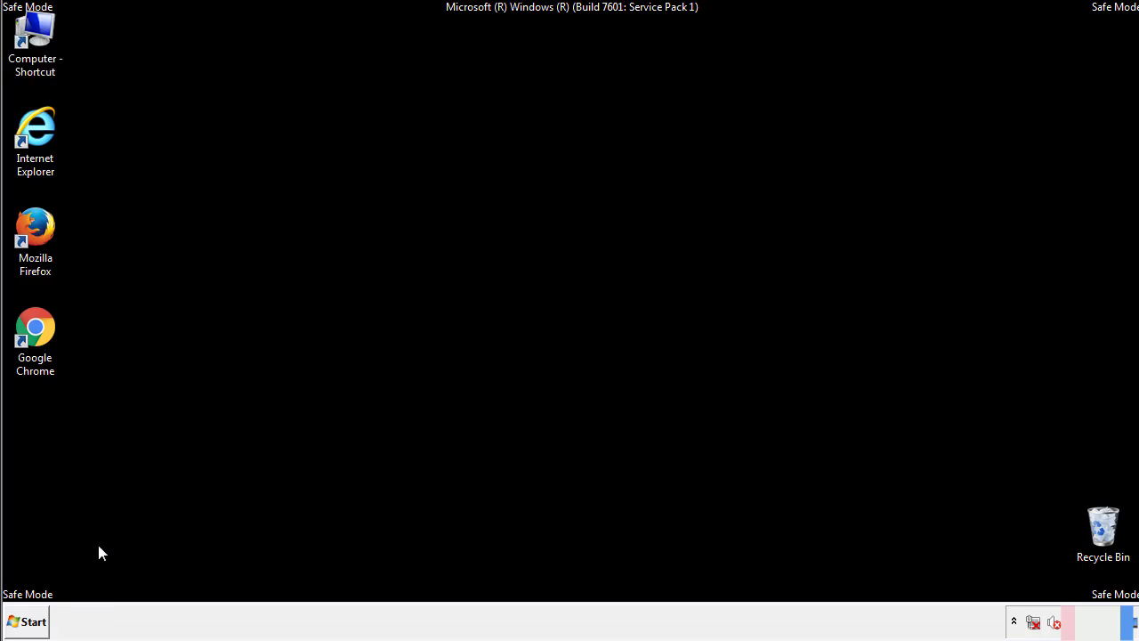
- Open the current user's Startup programs folder in a file window
click(27, 623)
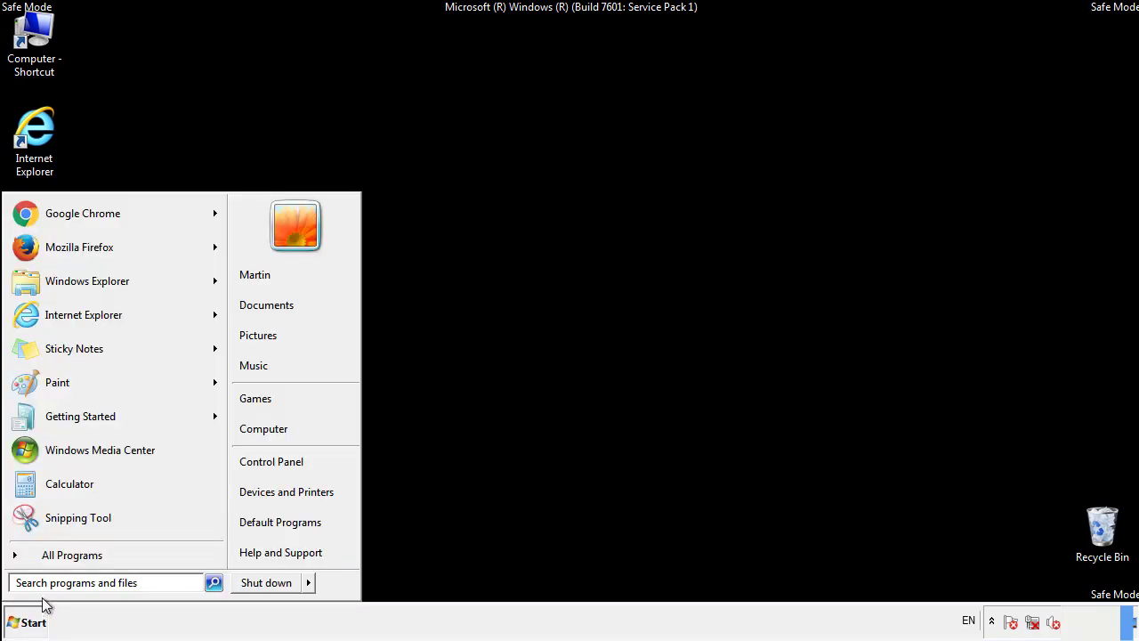
click(52, 562)
right_click(47, 492)
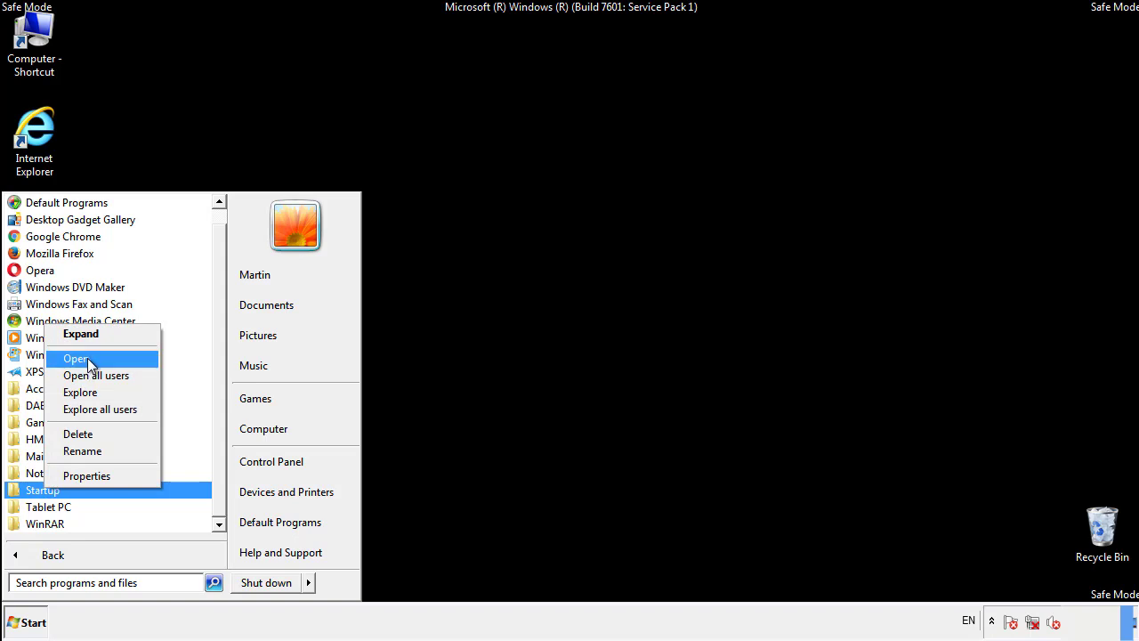
click(86, 358)
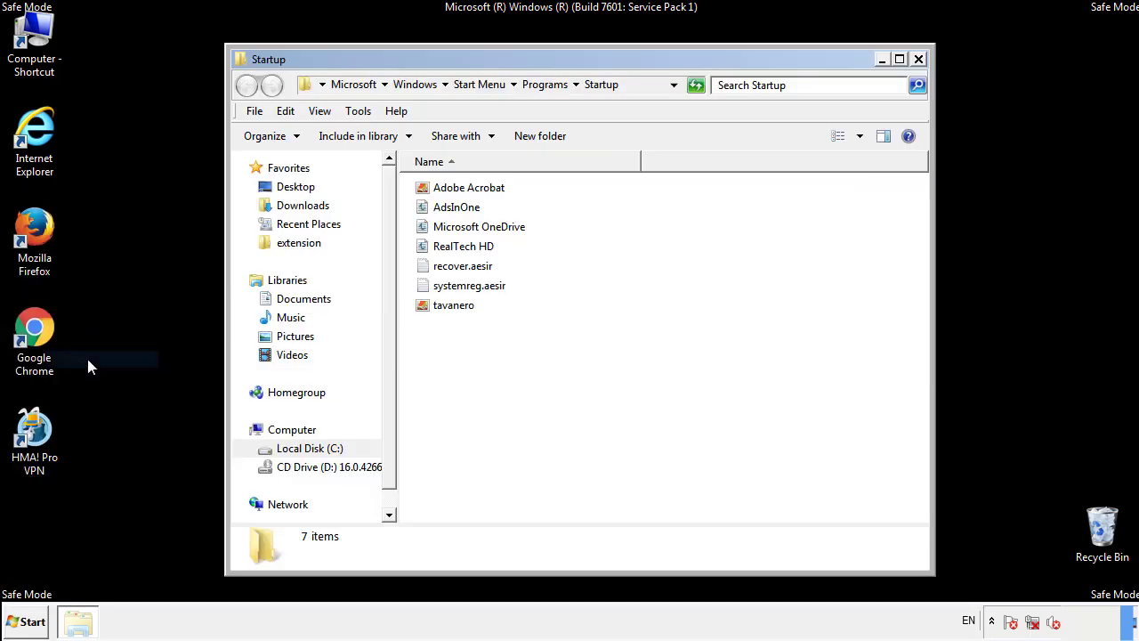
- Move AdsInOne, recover.aesir, systemreg.aesir and tavanero from the Startup folder to the Recycle Bin and close the folder
click(462, 210)
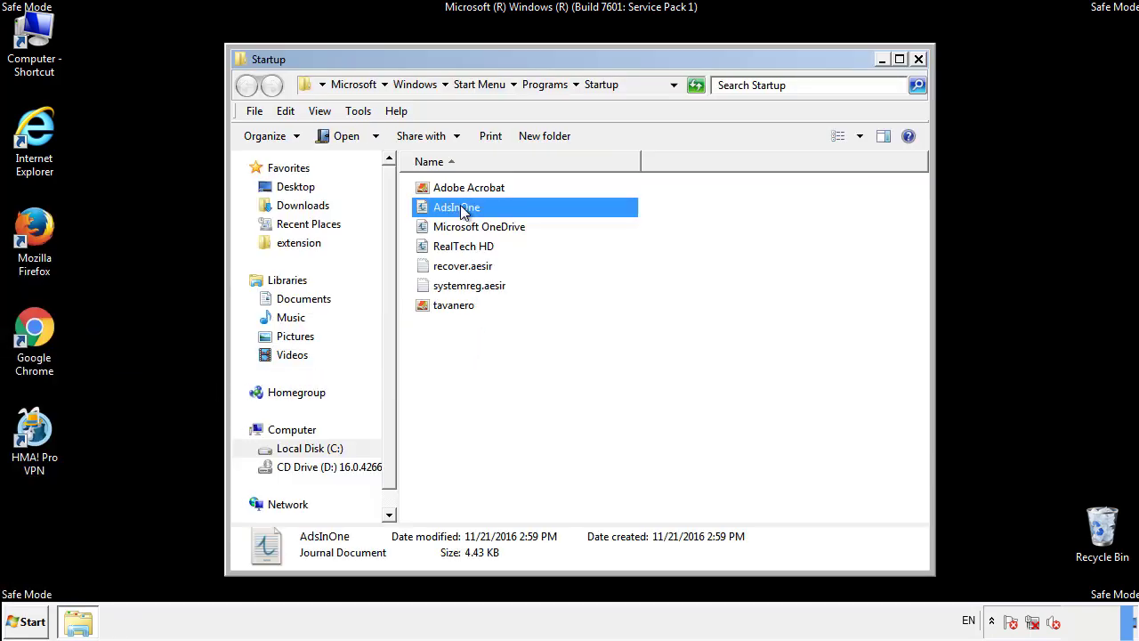
ctrl+click(474, 268)
ctrl+click(475, 286)
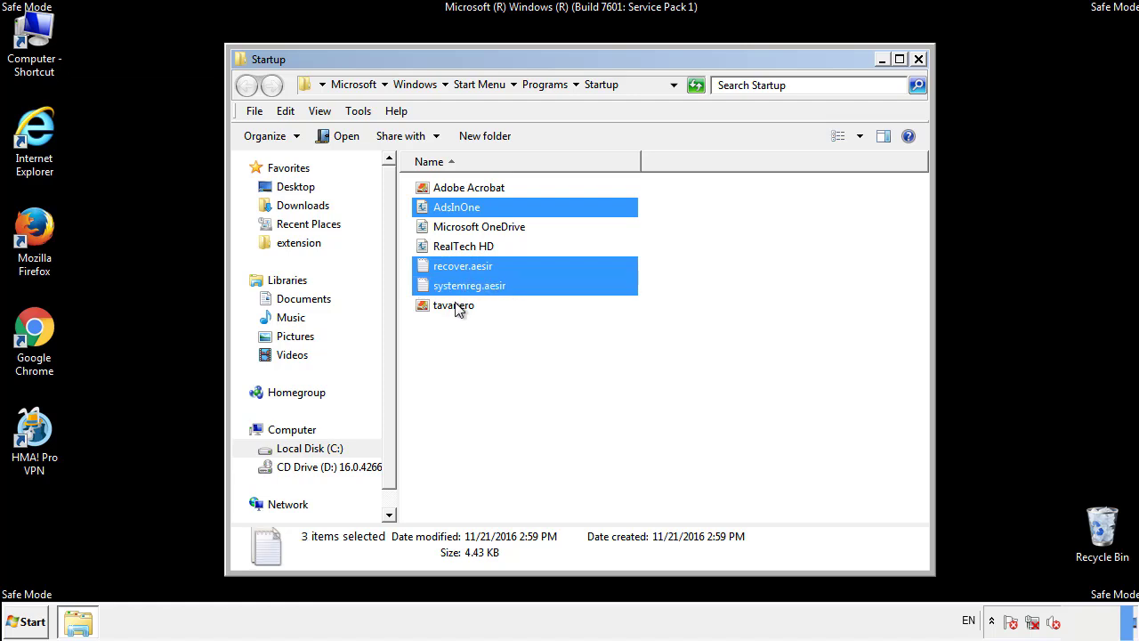
ctrl+click(454, 305)
right_click(451, 306)
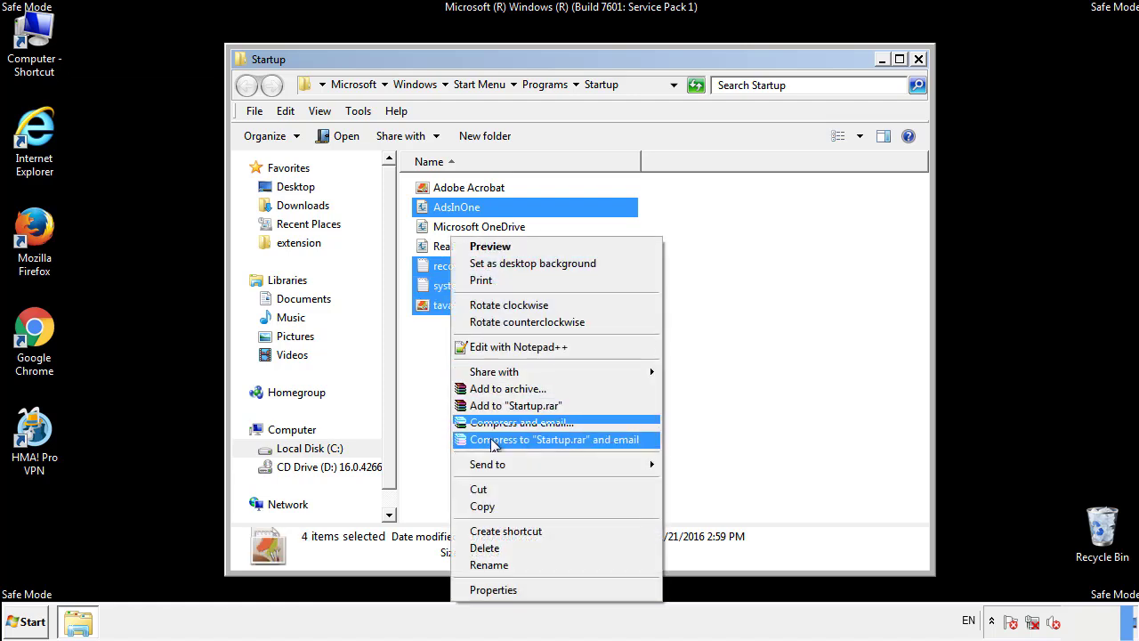
click(480, 547)
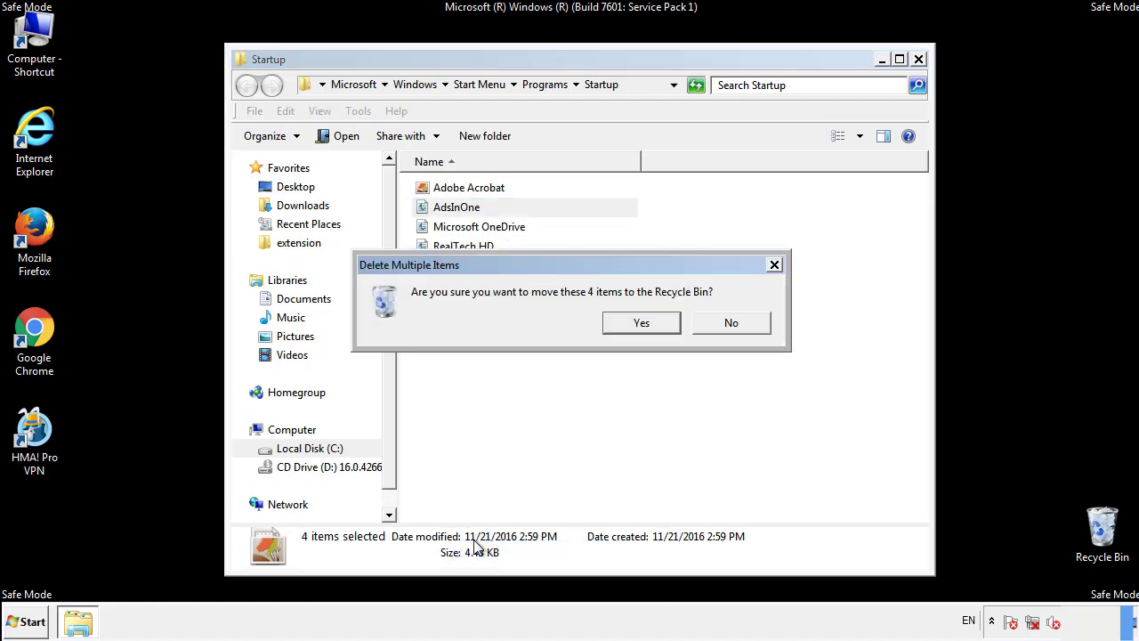
click(624, 322)
click(919, 60)
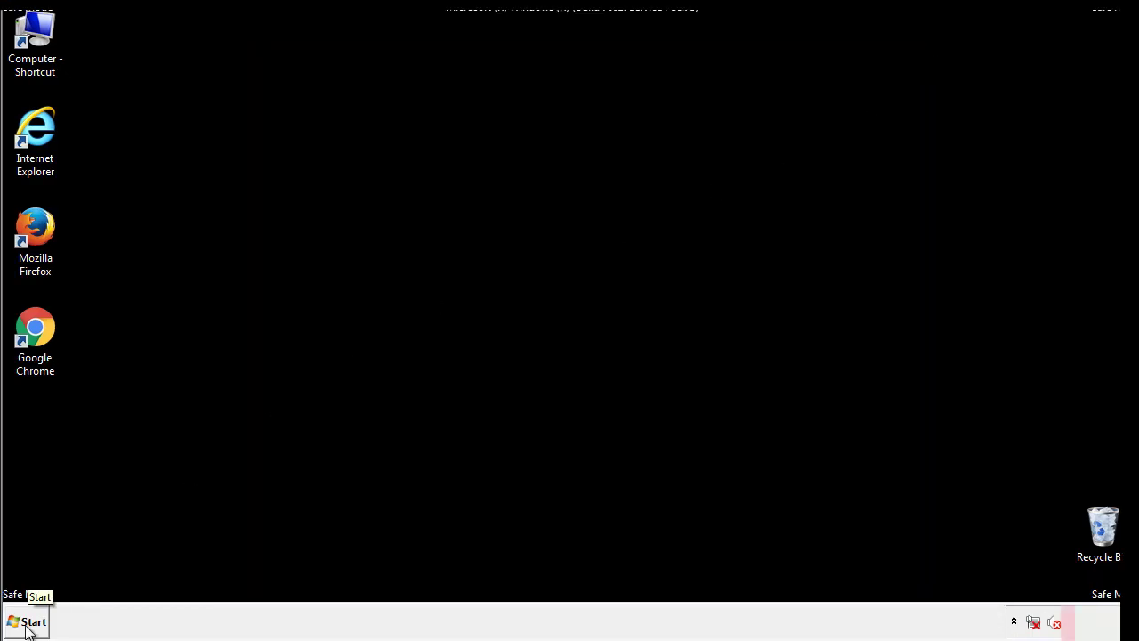
- Open the Registry Editor by running regedit
click(27, 626)
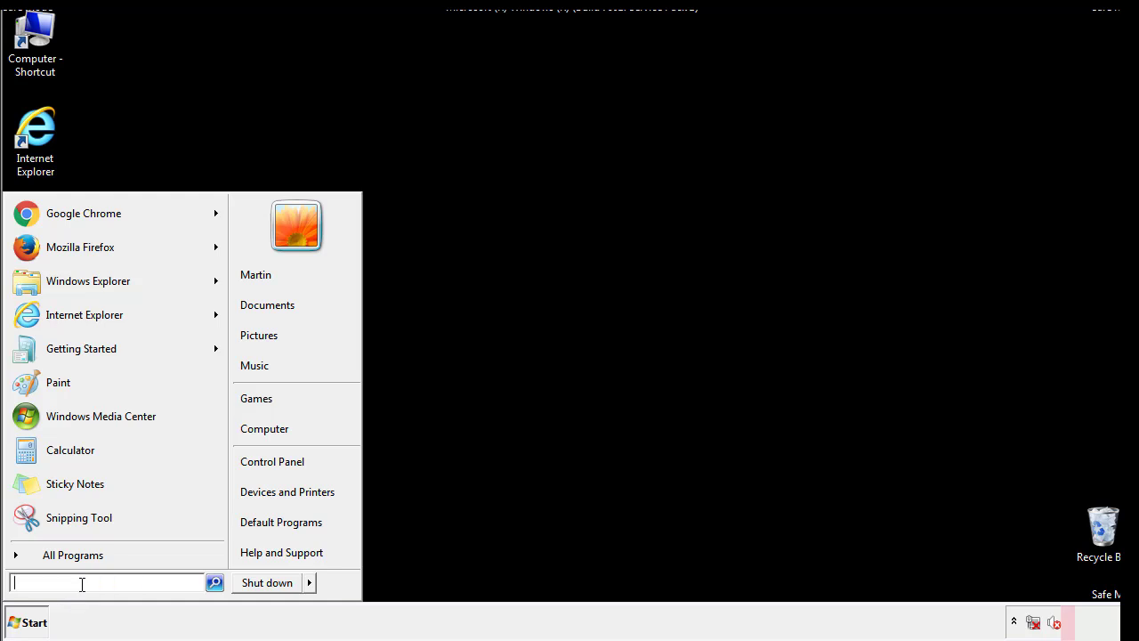
text(regedit)
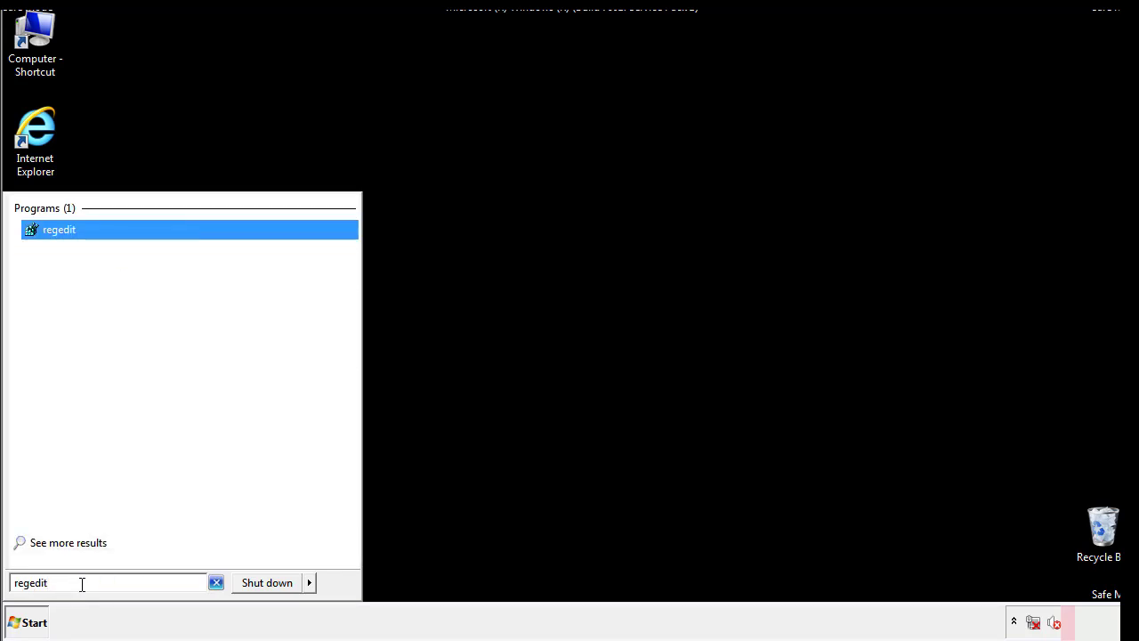
key(Return)
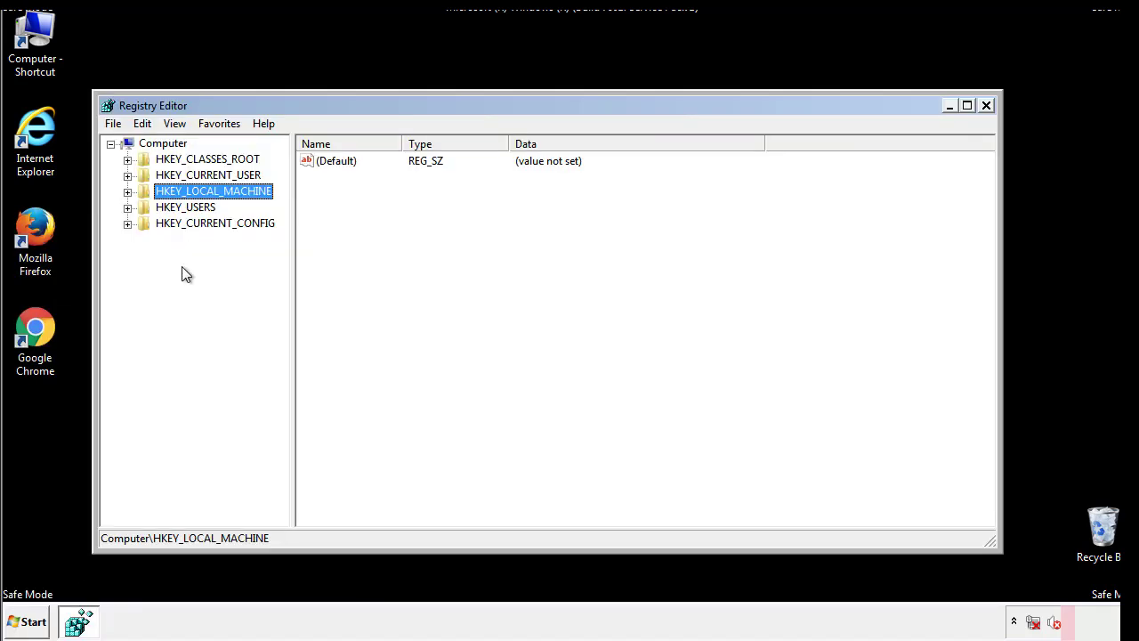
- Open the registry key HKEY_LOCAL_MACHINE\SOFTWARE\Microsoft\Windows\CurrentVersion\Run to list its startup values
click(127, 192)
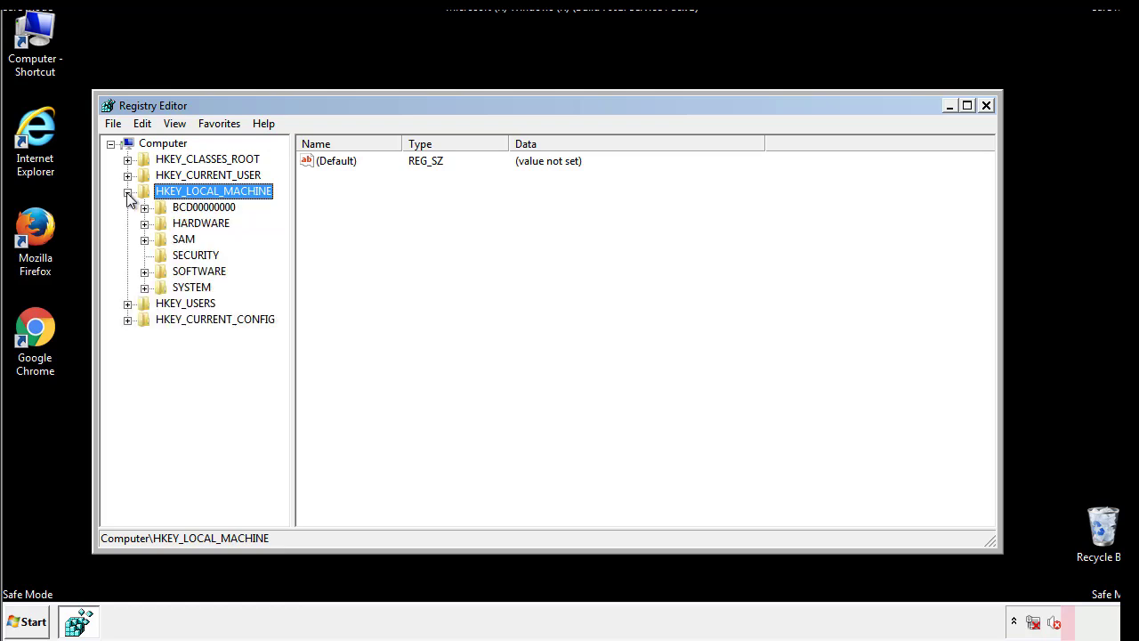
click(145, 272)
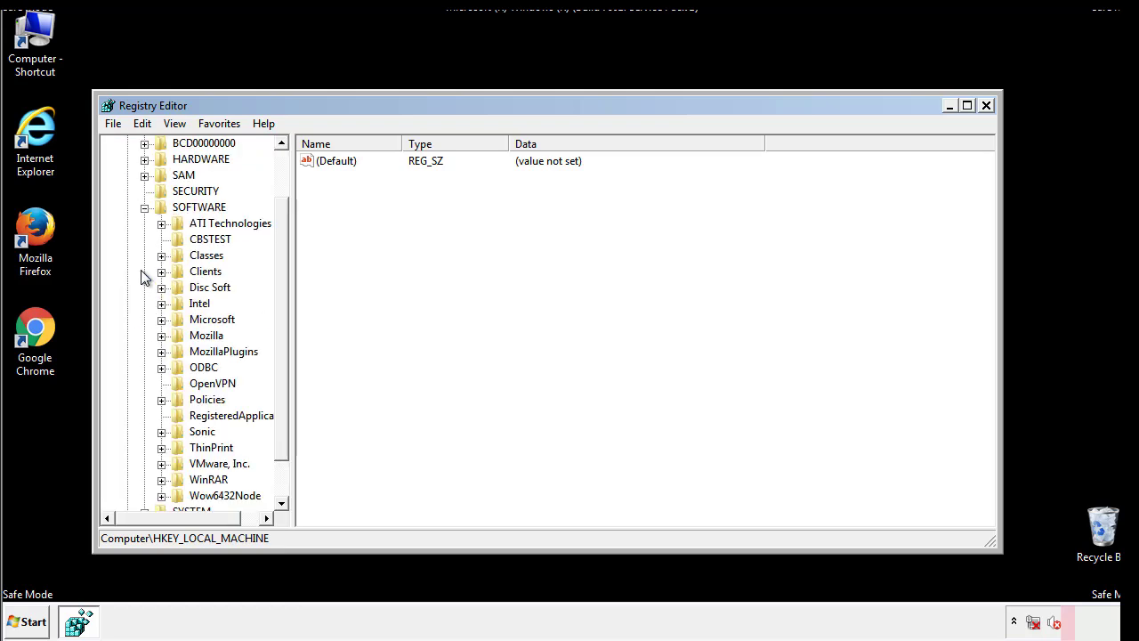
scroll(281, 266, down, 1)
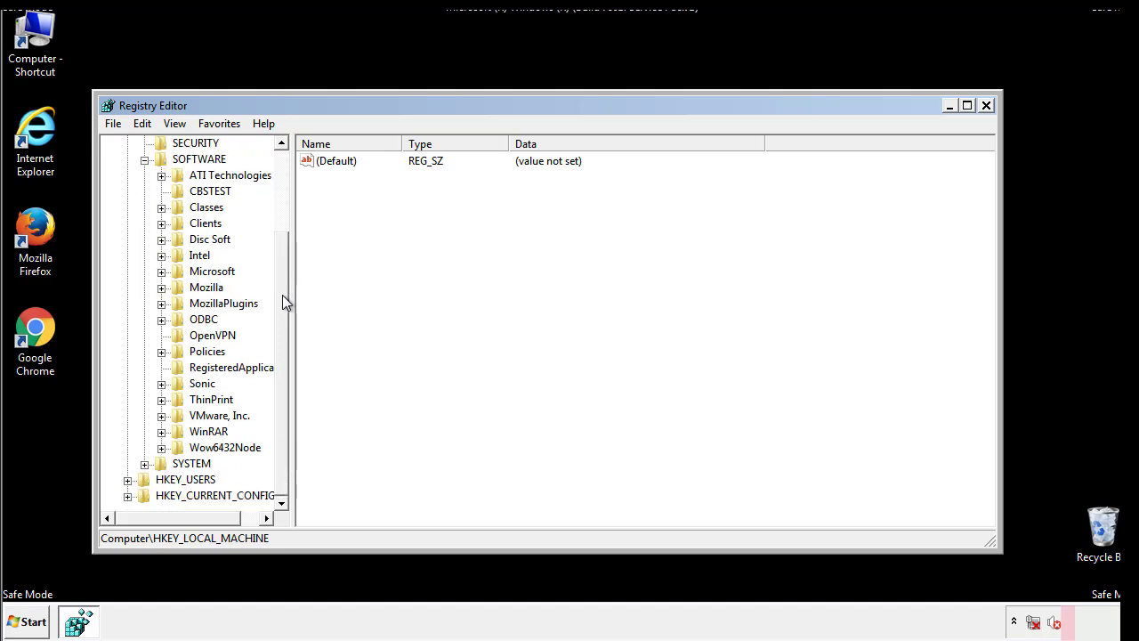
click(161, 272)
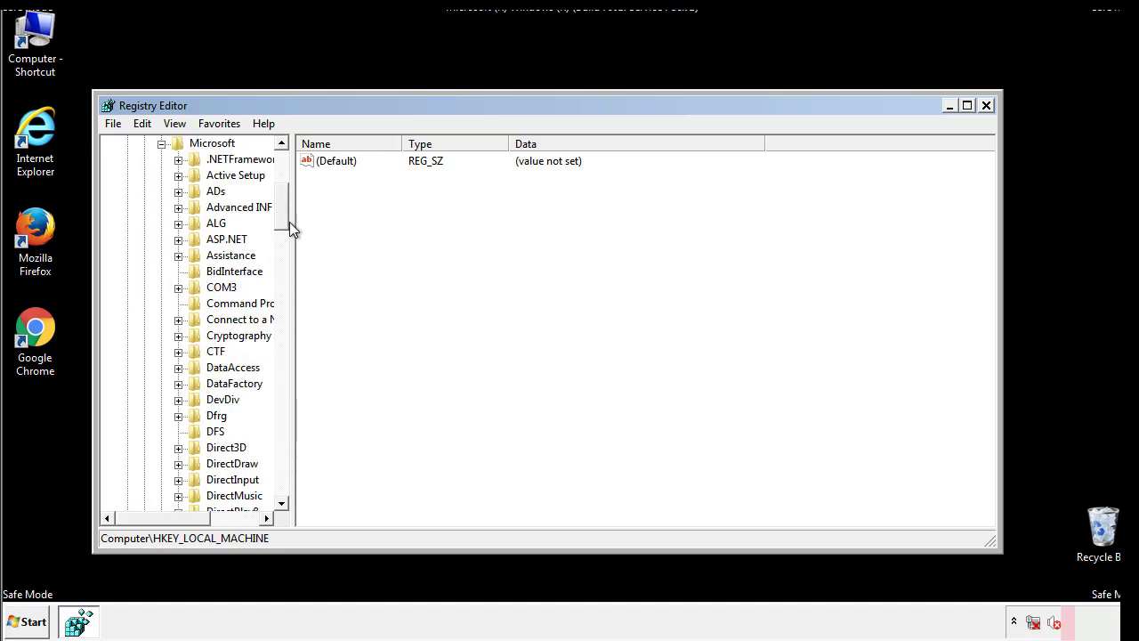
scroll(281, 224, down, 7)
drag(281, 271, 280, 445)
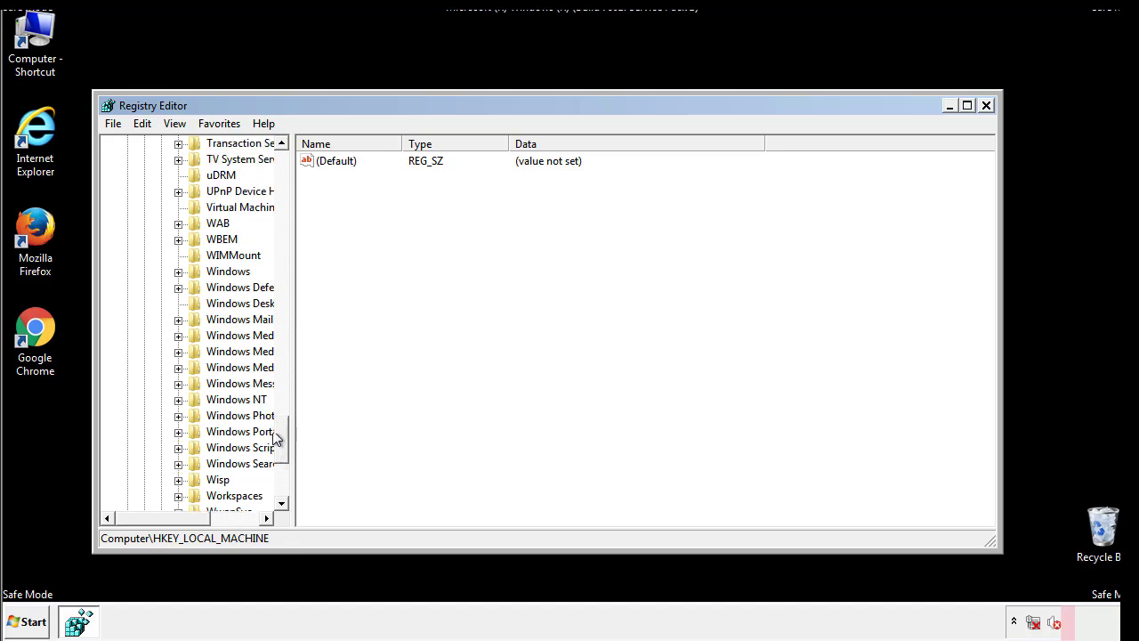
click(178, 271)
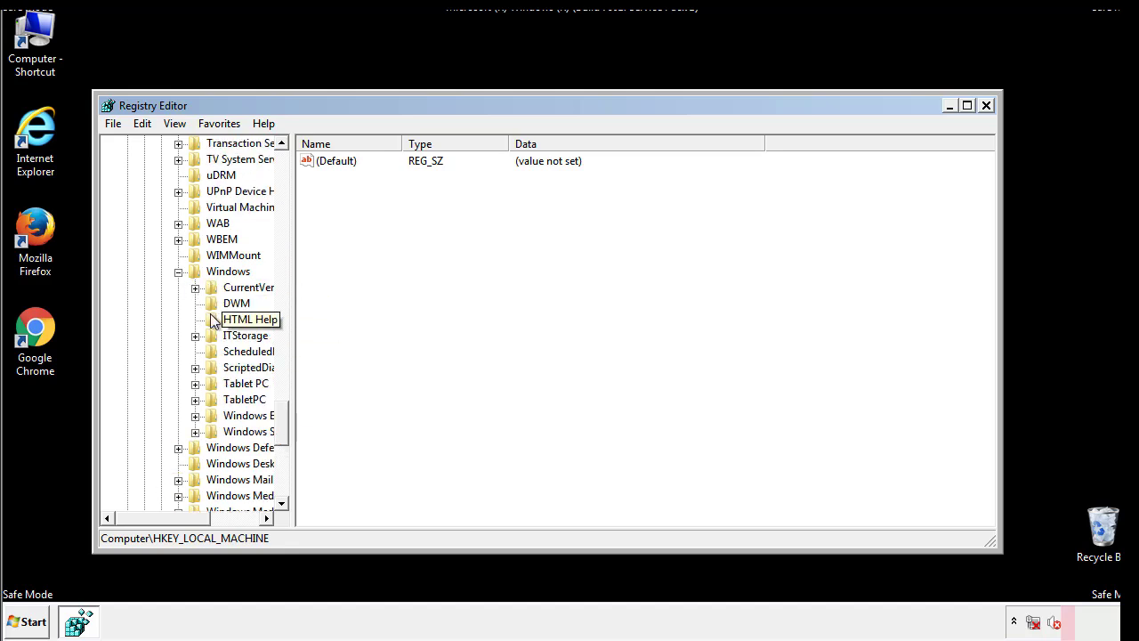
drag(156, 514, 183, 522)
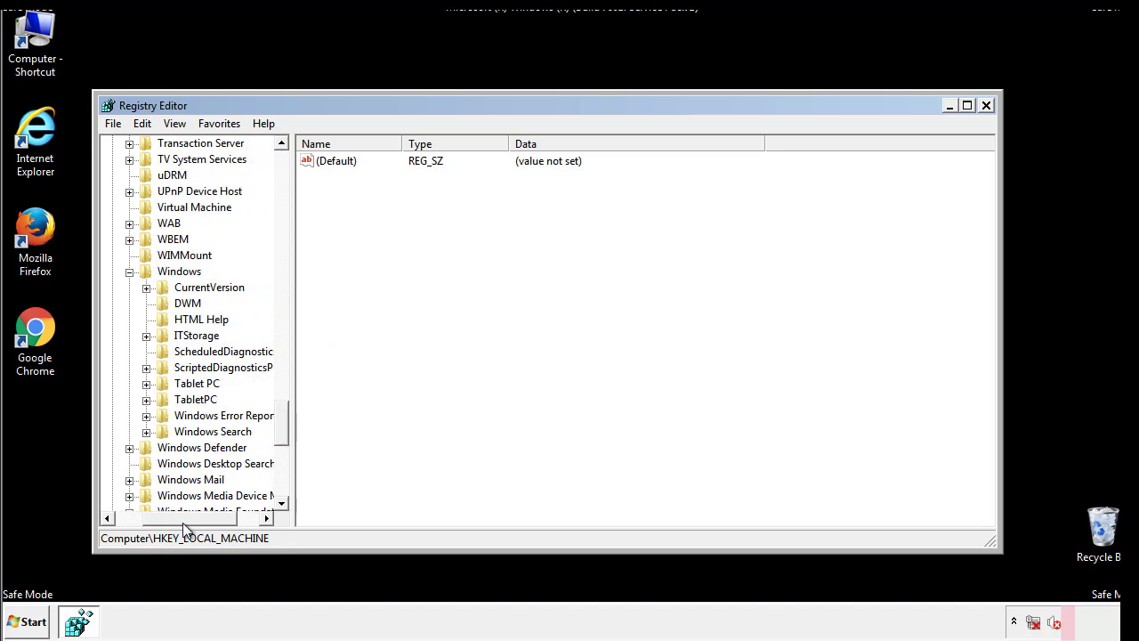
click(146, 287)
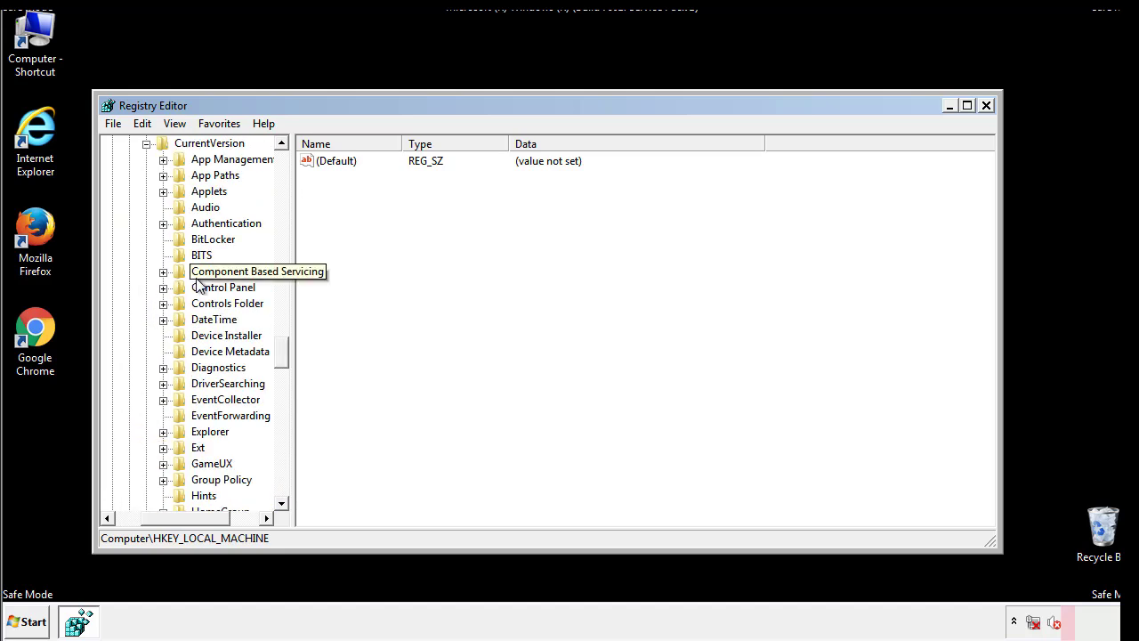
drag(284, 353, 275, 401)
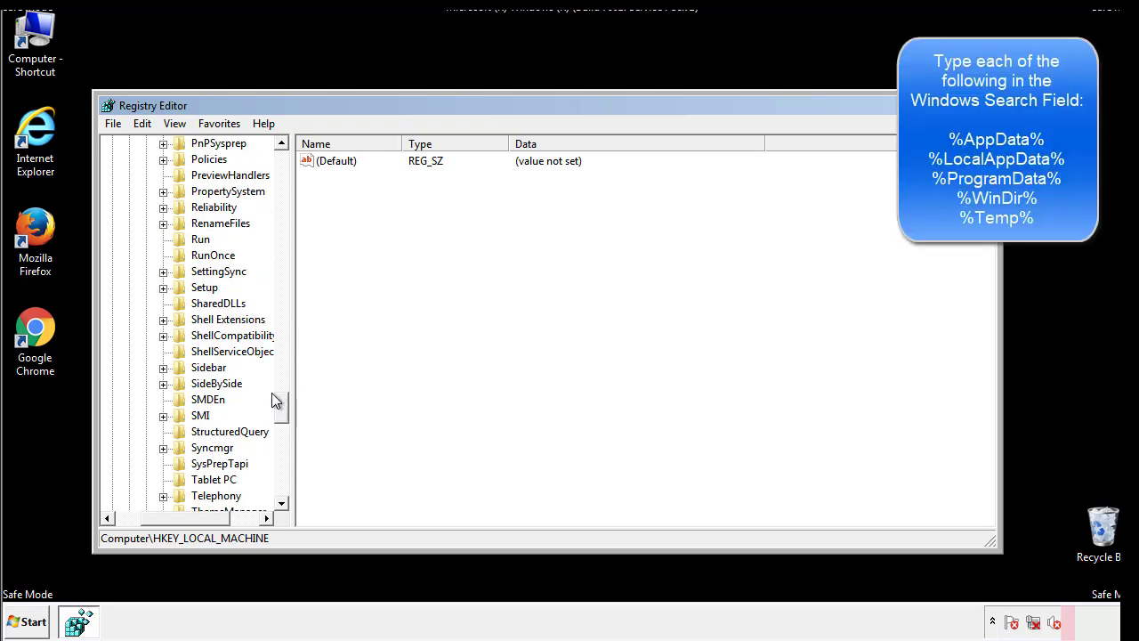
click(186, 245)
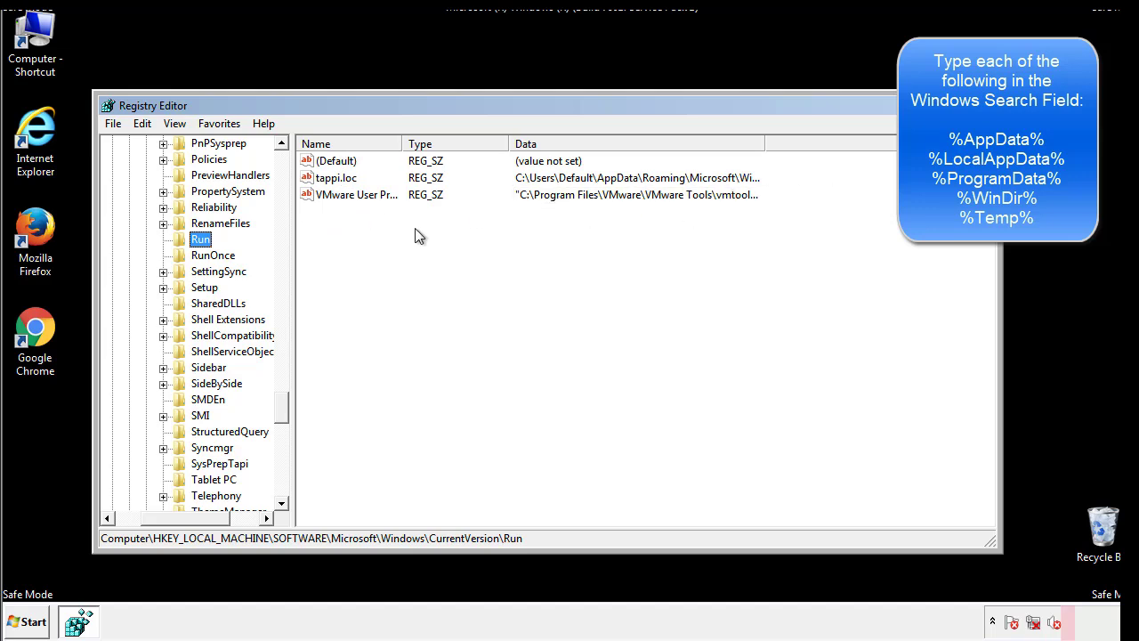
- Permanently delete the tappi.loc value from the local machine's Run key
click(341, 185)
right_click(334, 184)
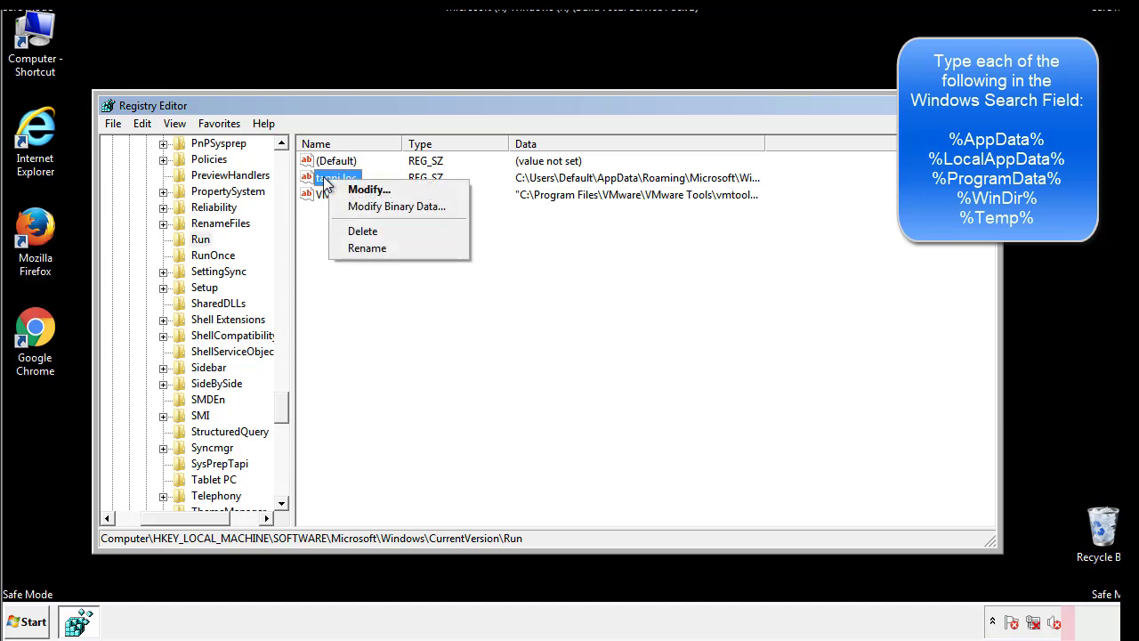
click(354, 229)
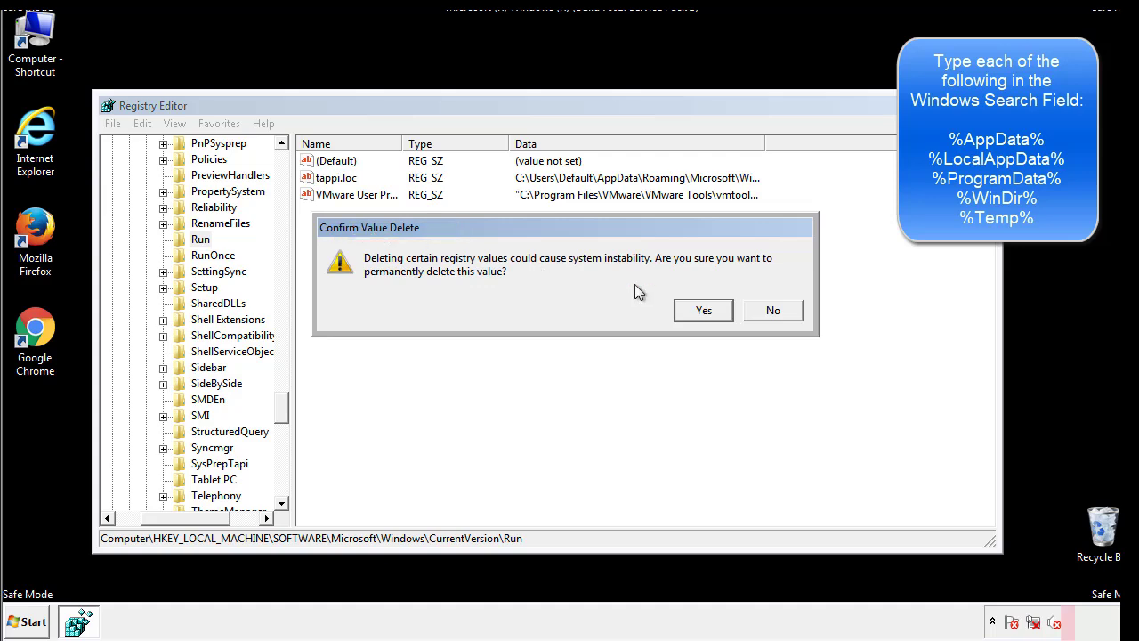
click(692, 309)
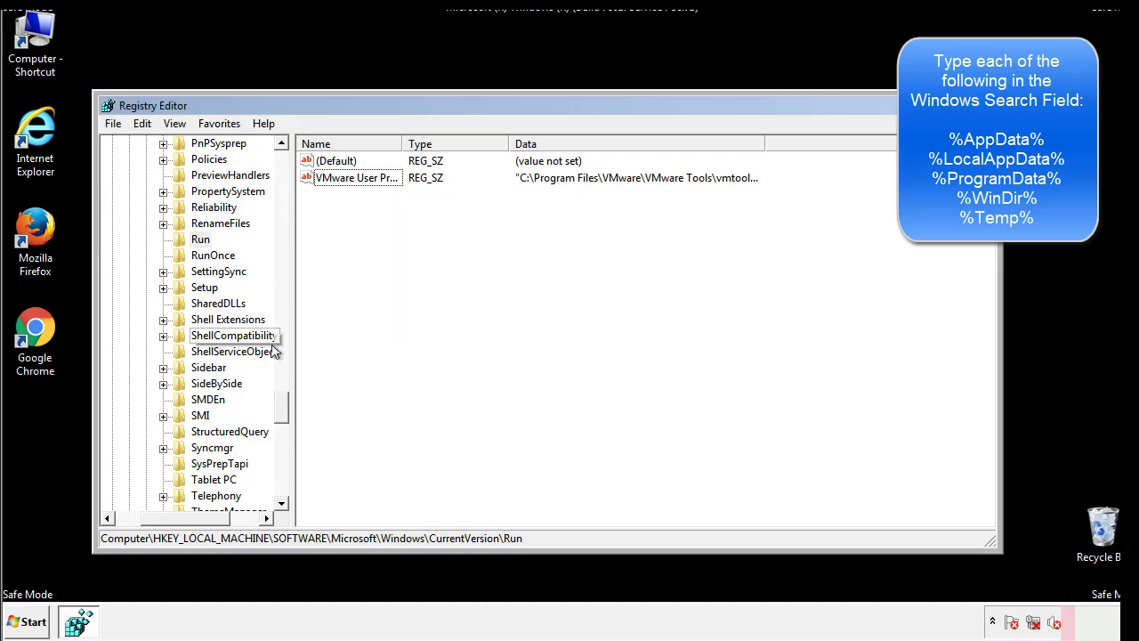
- Collapse the whole HKEY_LOCAL_MACHINE branch in the registry tree
drag(283, 407, 281, 491)
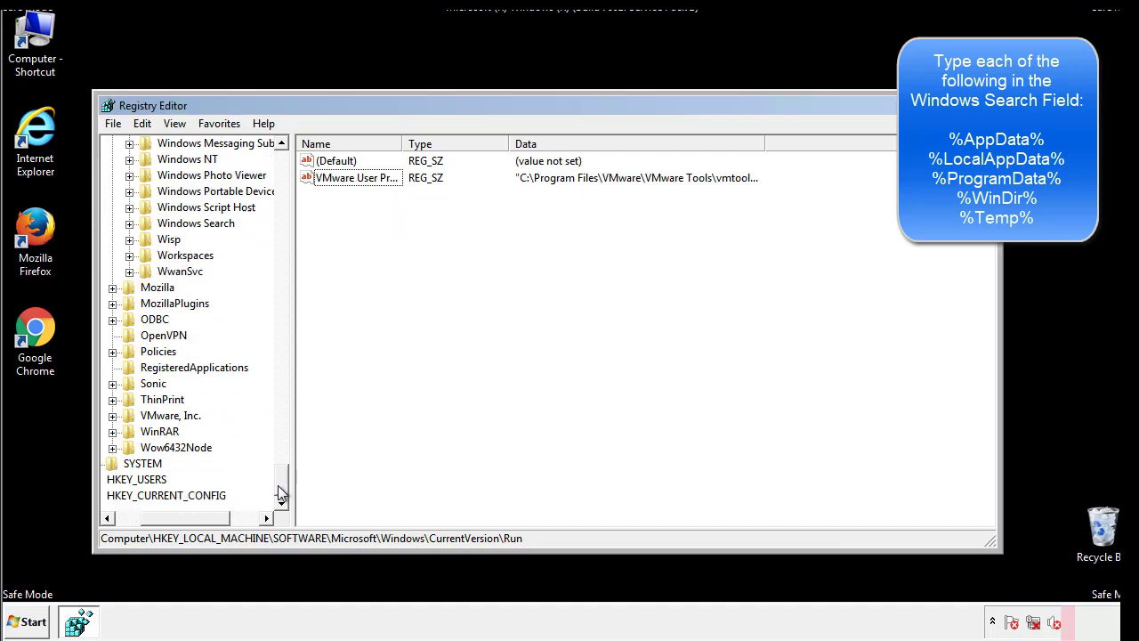
drag(196, 517, 136, 520)
drag(282, 481, 290, 169)
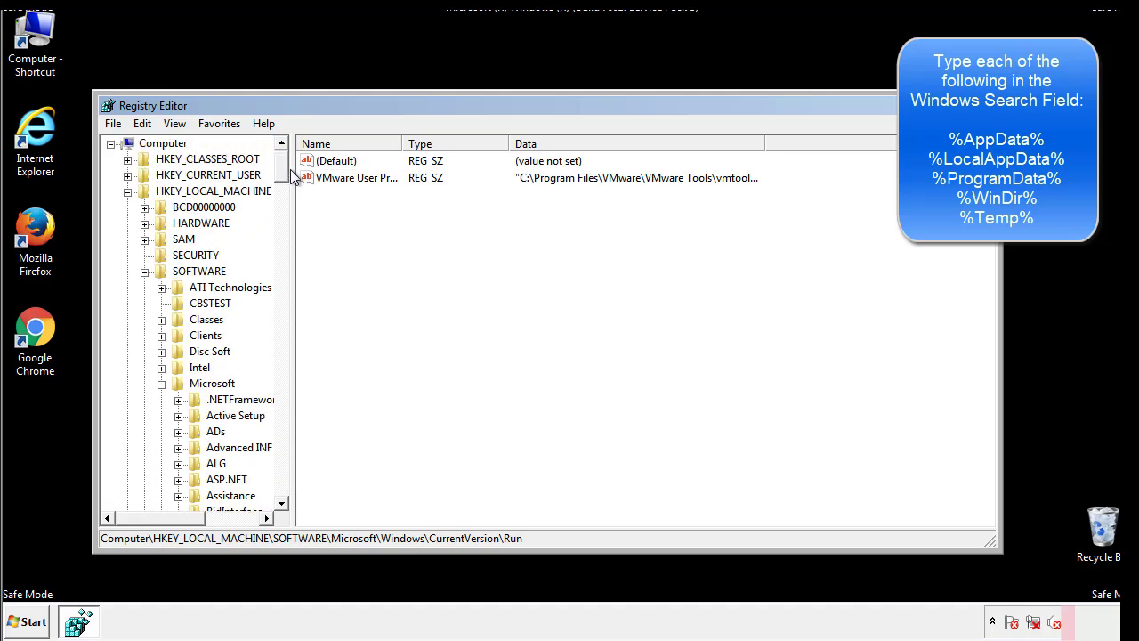
click(128, 192)
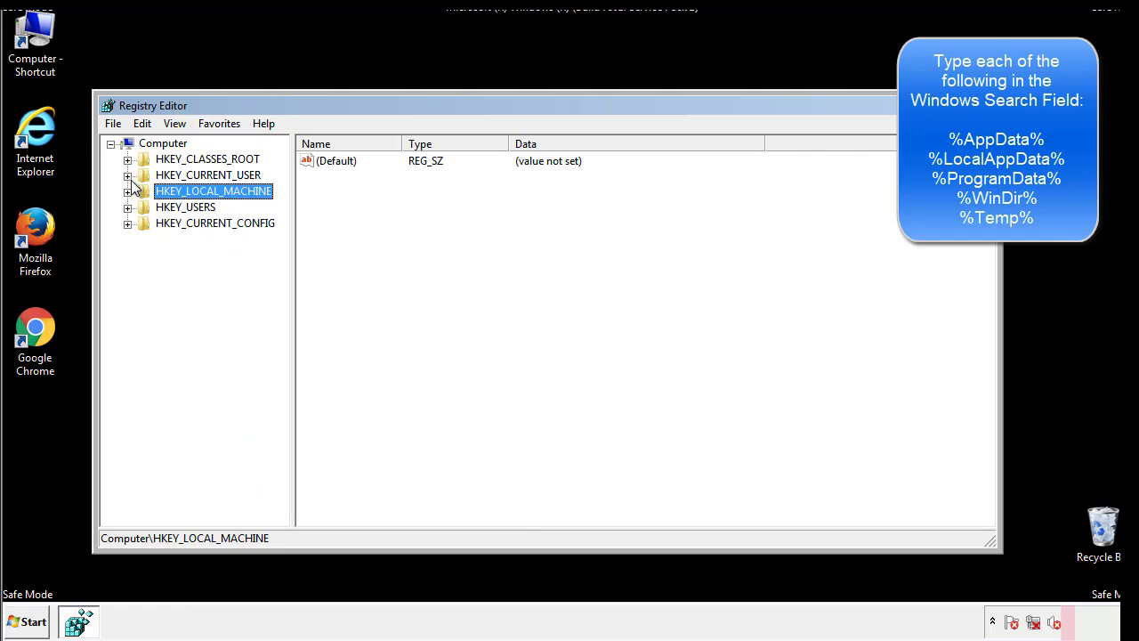
- Open HKEY_CURRENT_USER\Software\Microsoft\Windows\CurrentVersion\Run and check its startup values for suspicious entries
click(127, 176)
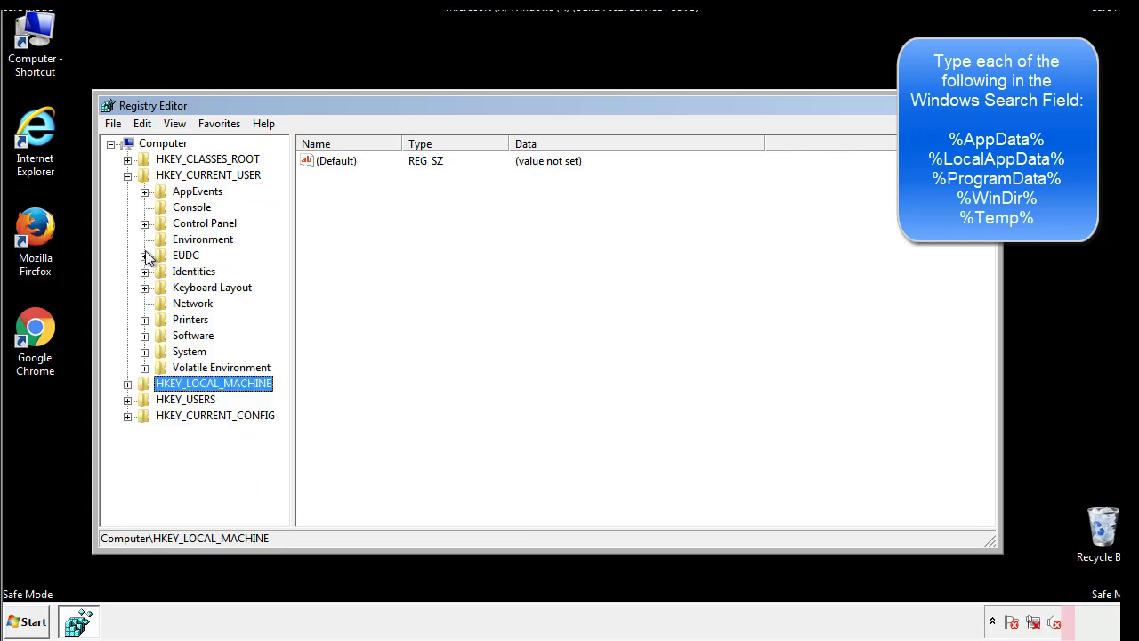
click(145, 336)
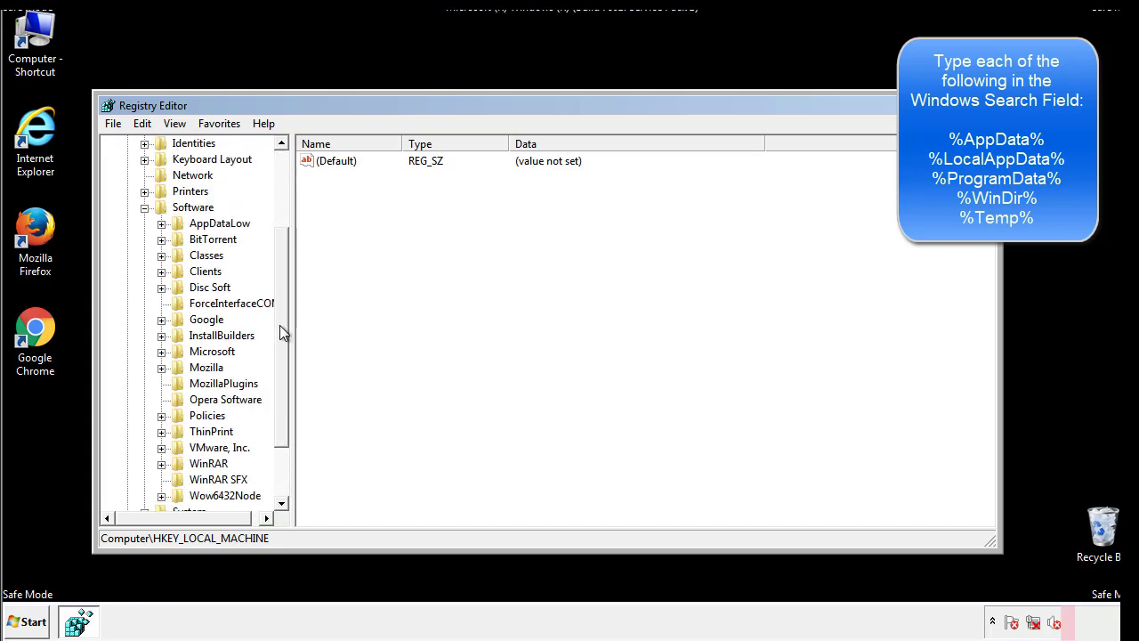
drag(280, 323, 280, 343)
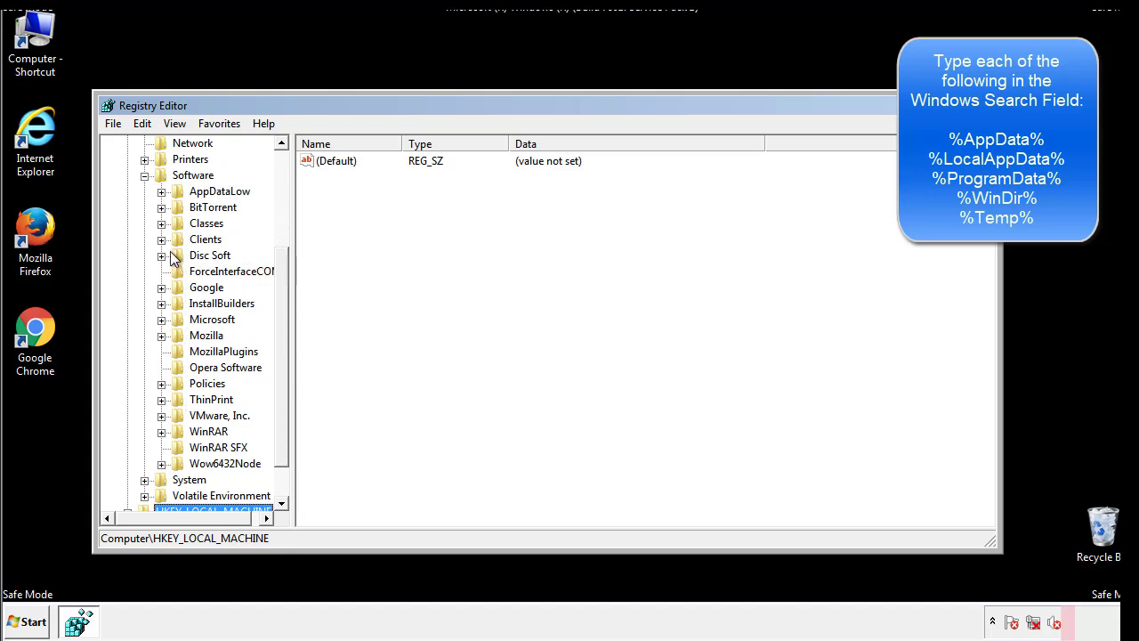
click(161, 319)
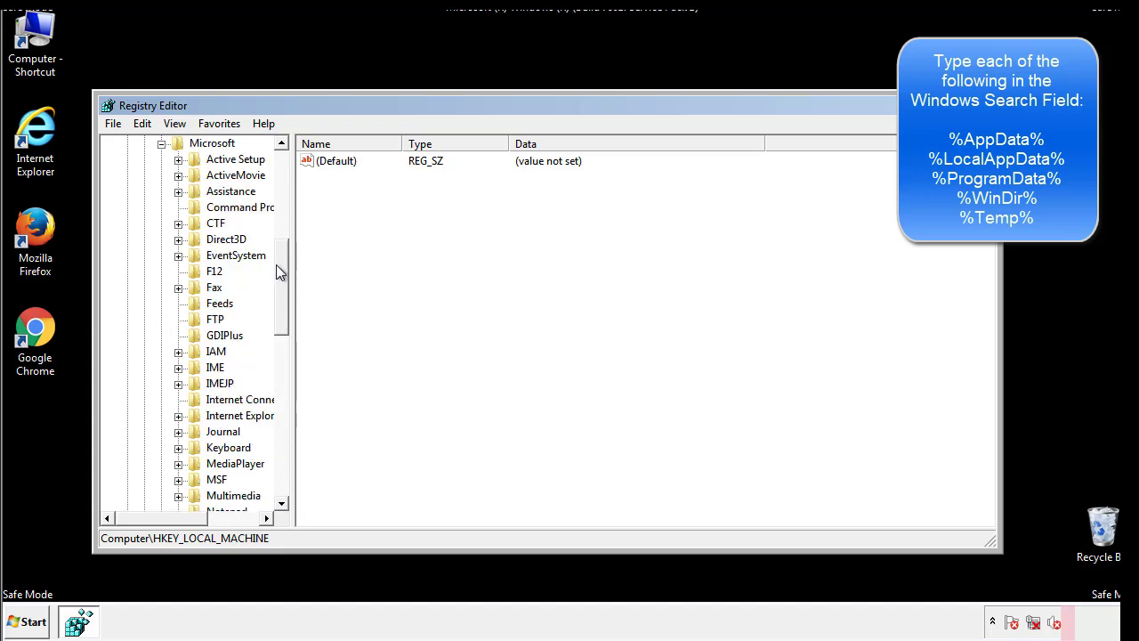
drag(280, 258, 285, 376)
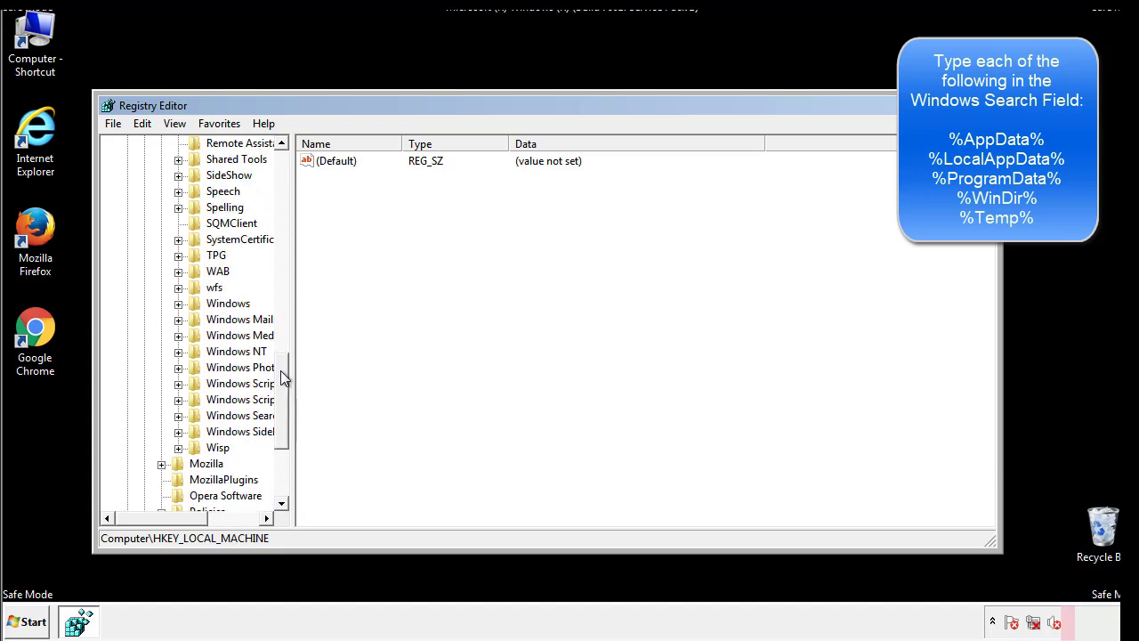
click(178, 303)
click(196, 320)
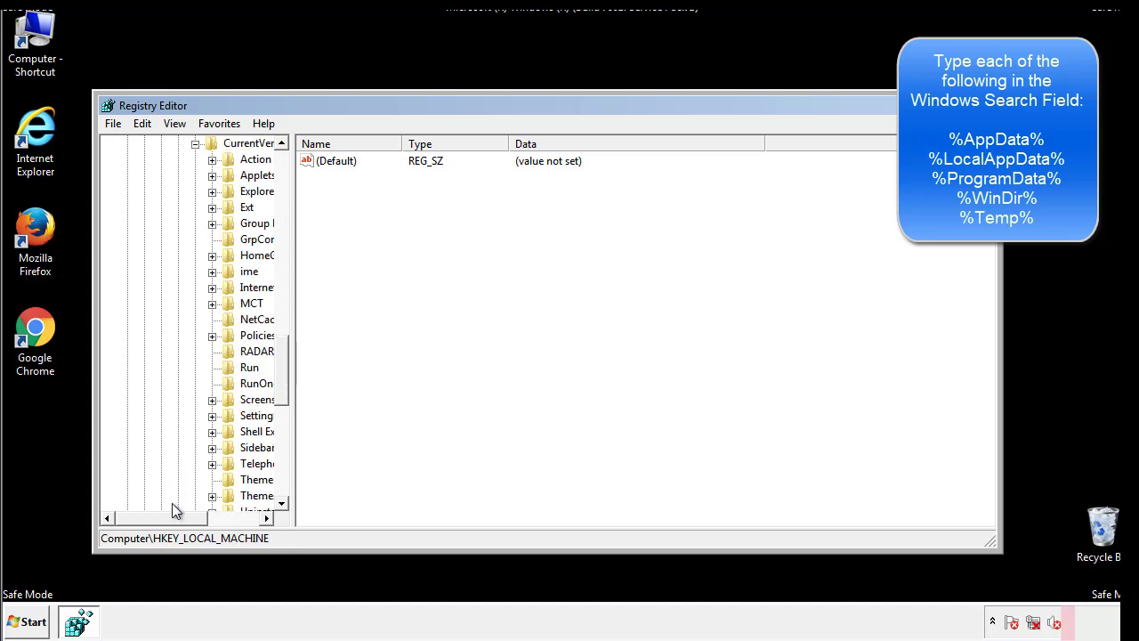
drag(175, 524, 198, 515)
click(197, 368)
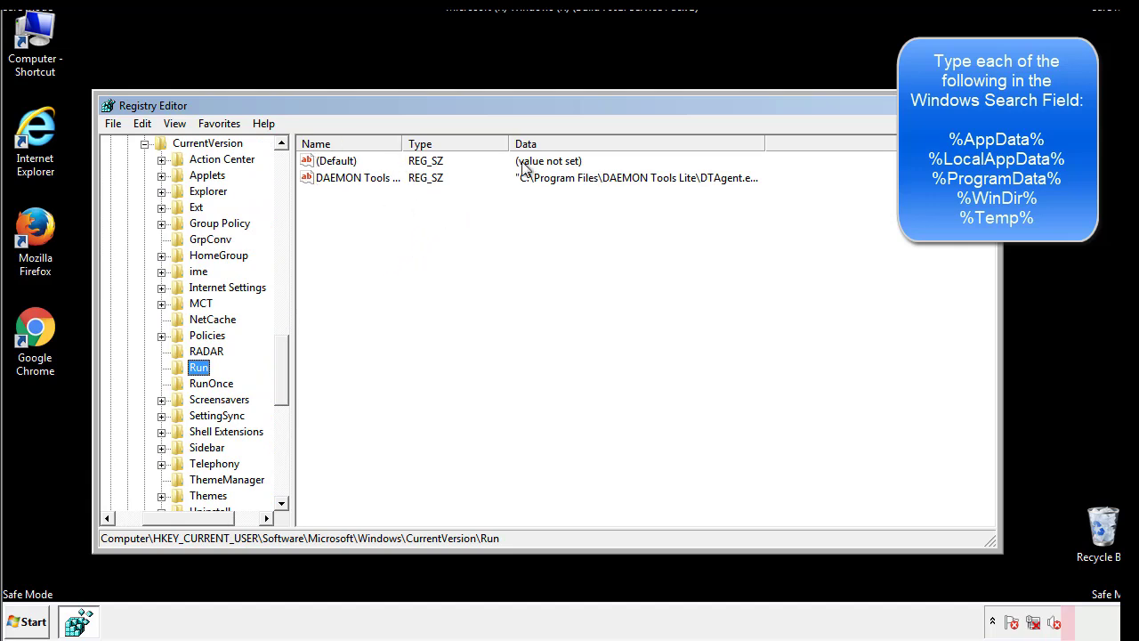
click(520, 206)
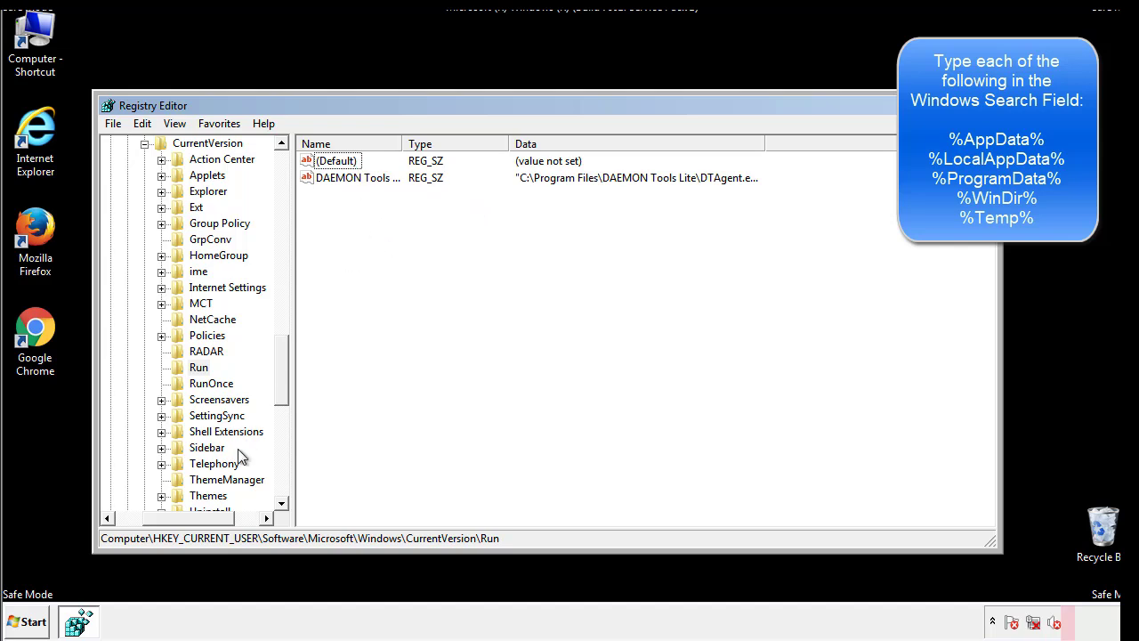
- Collapse the current user's Windows key and return to the start of the registry tree
drag(189, 517, 165, 517)
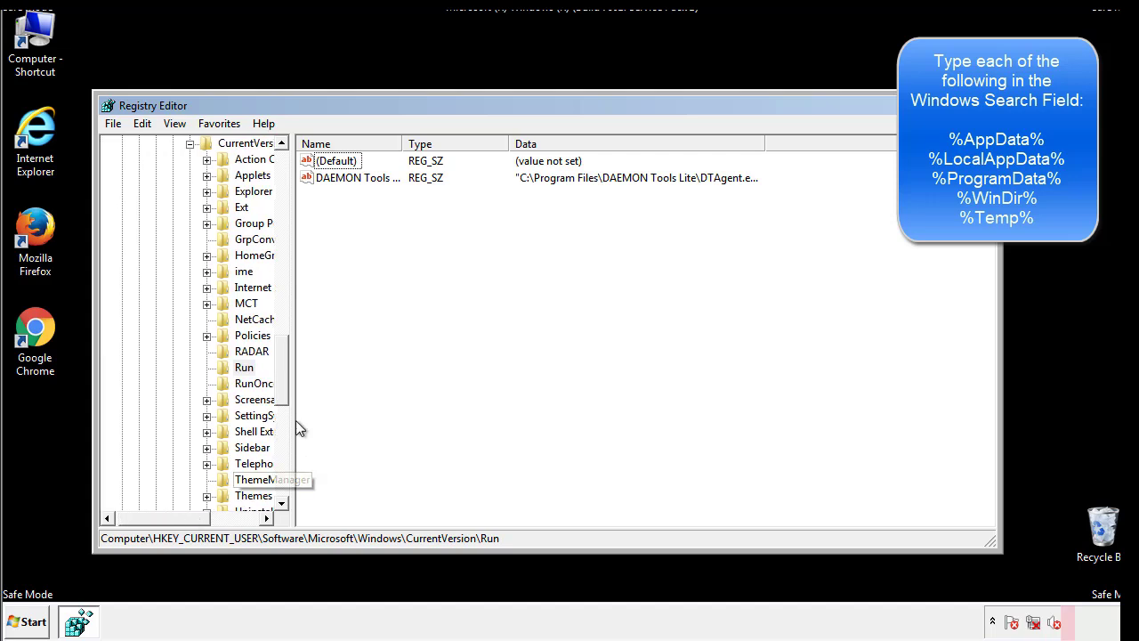
drag(287, 394, 286, 349)
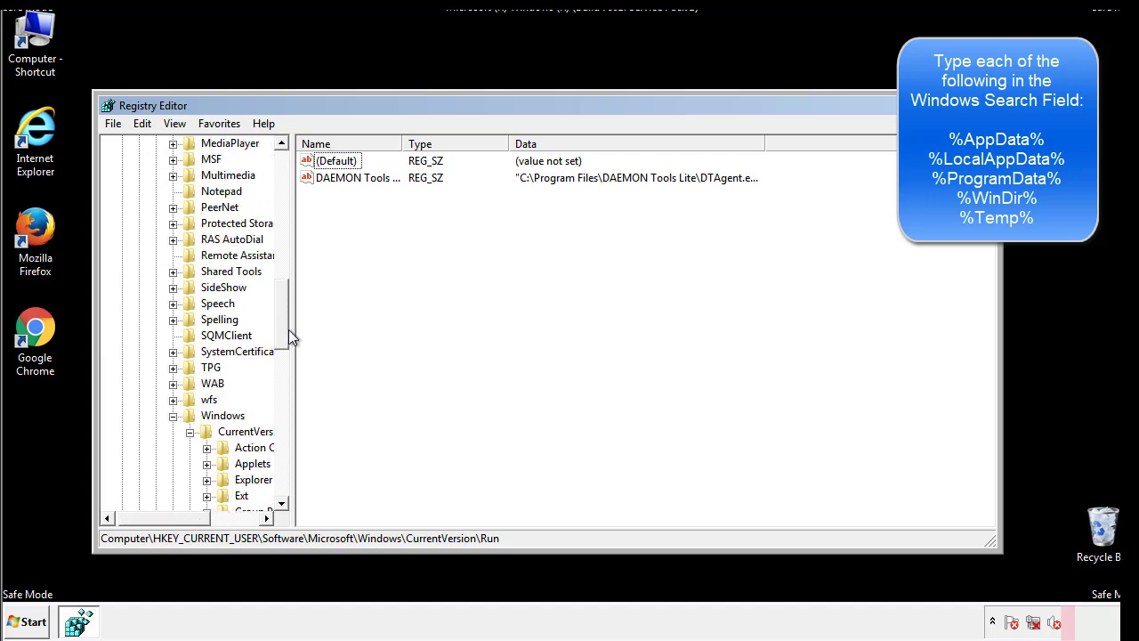
click(173, 415)
drag(286, 400, 286, 211)
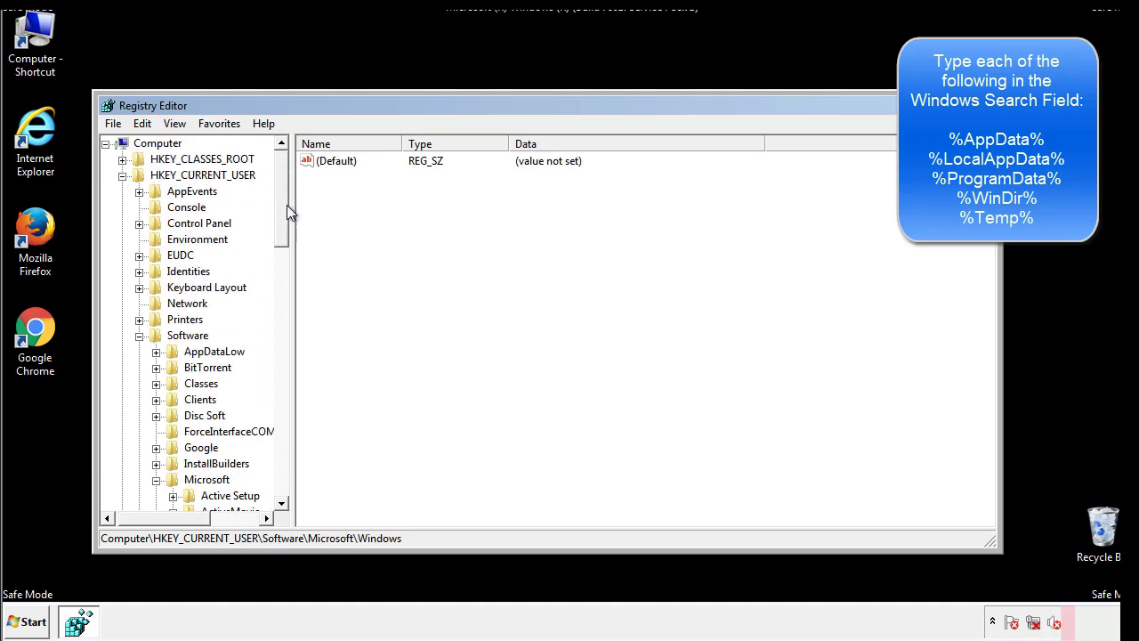
- Search the registry's keys, values and data for "%temp"
click(142, 122)
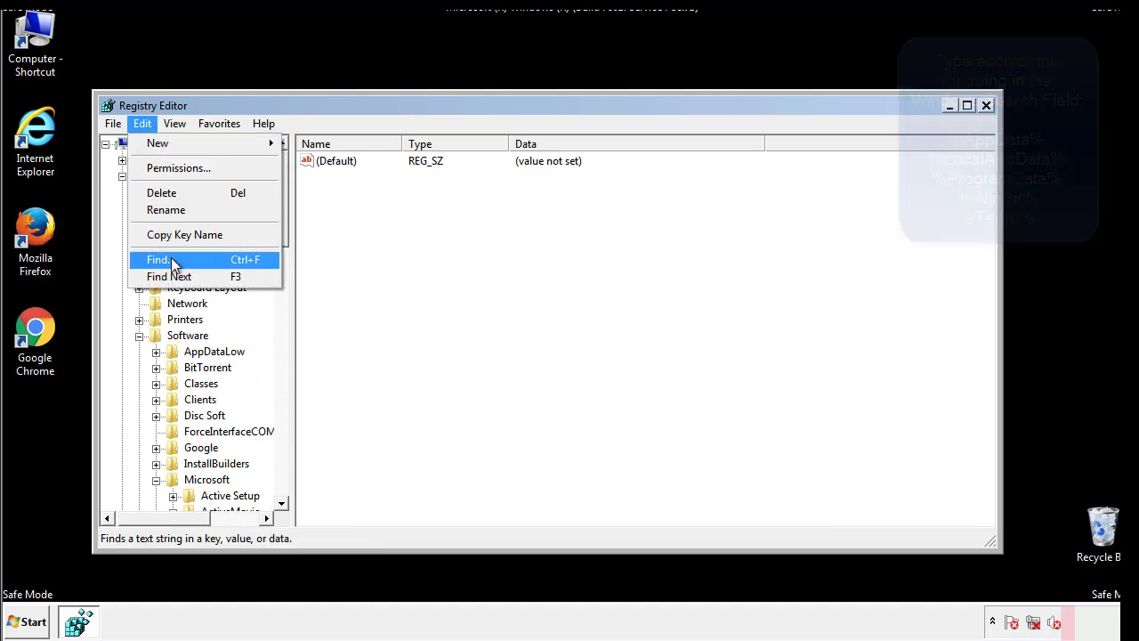
click(157, 260)
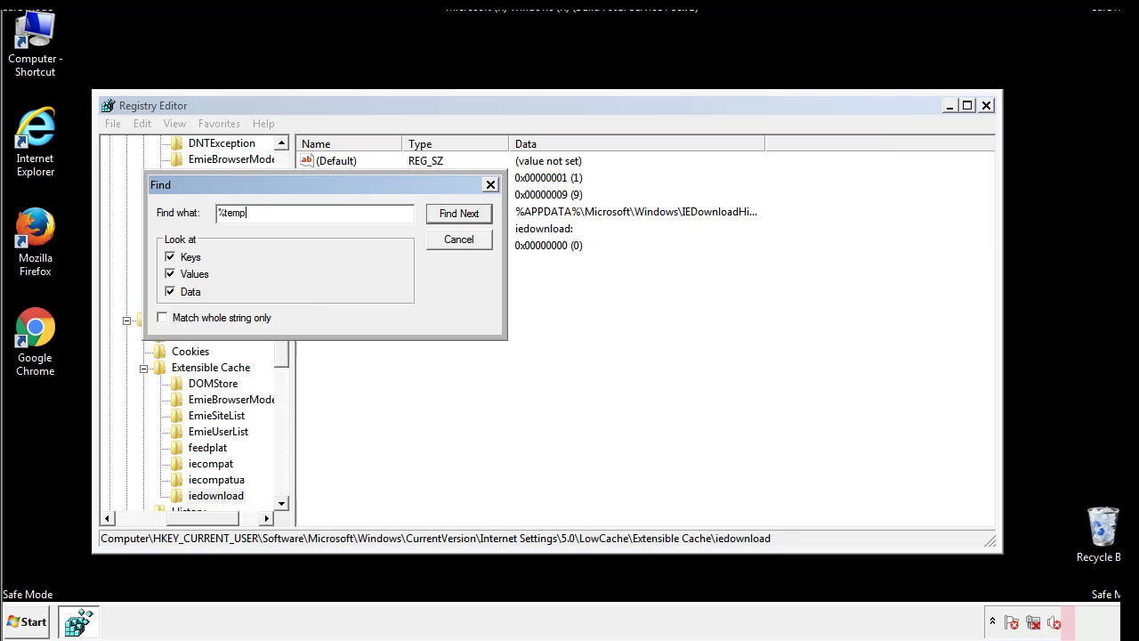
key(Return)
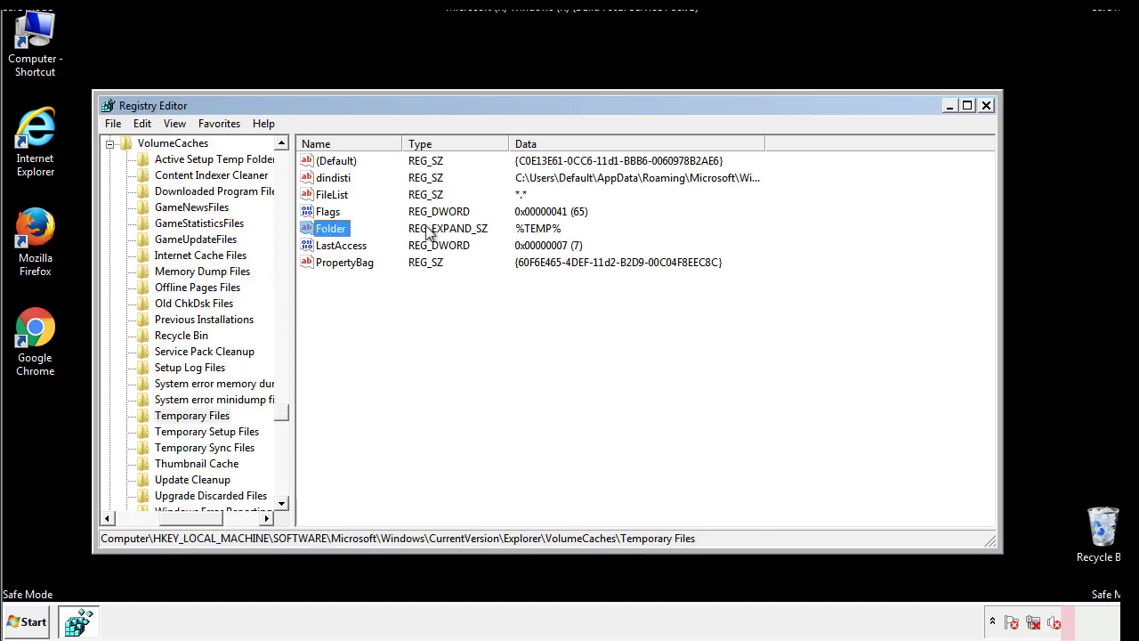
- Delete all values in the VolumeCaches\Temporary Files registry key and close the Registry Editor
drag(365, 285, 321, 160)
right_click(321, 160)
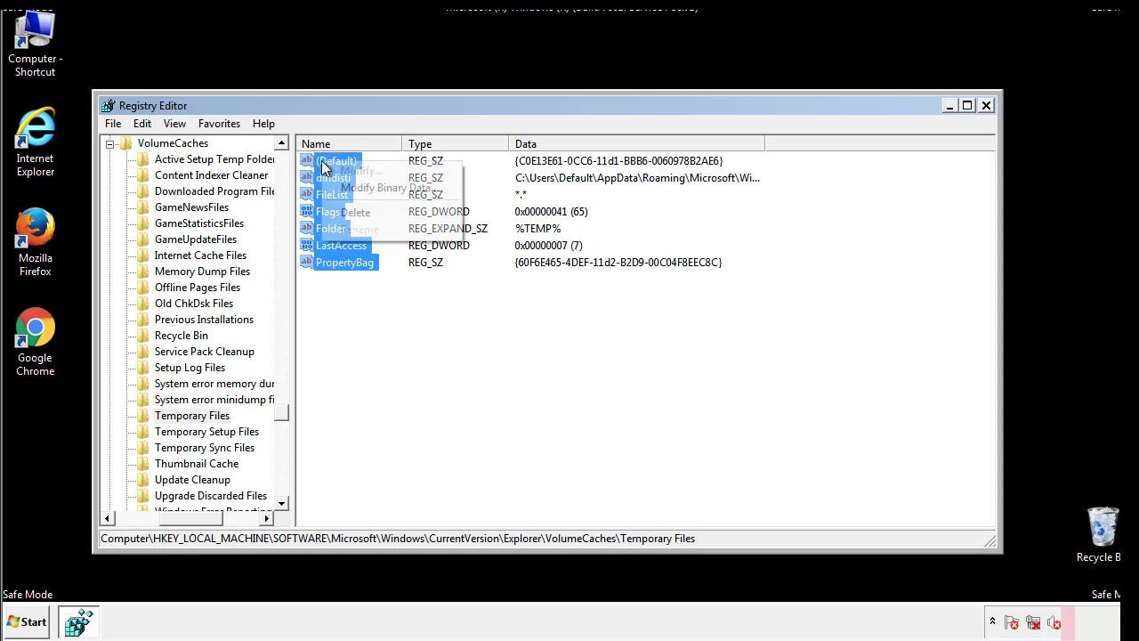
click(347, 211)
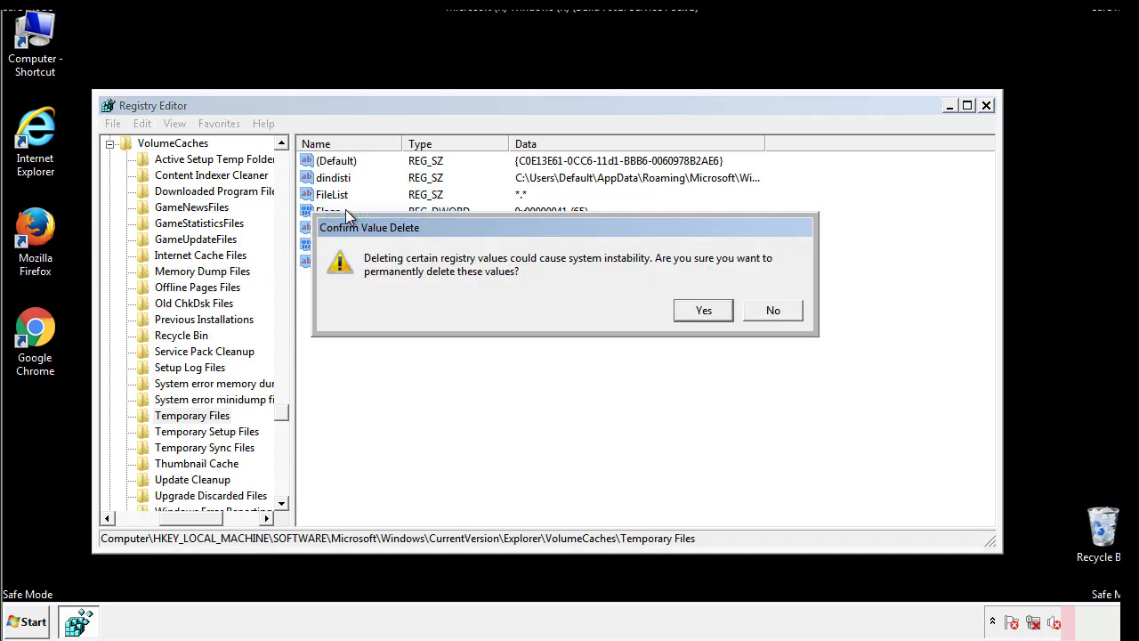
click(722, 310)
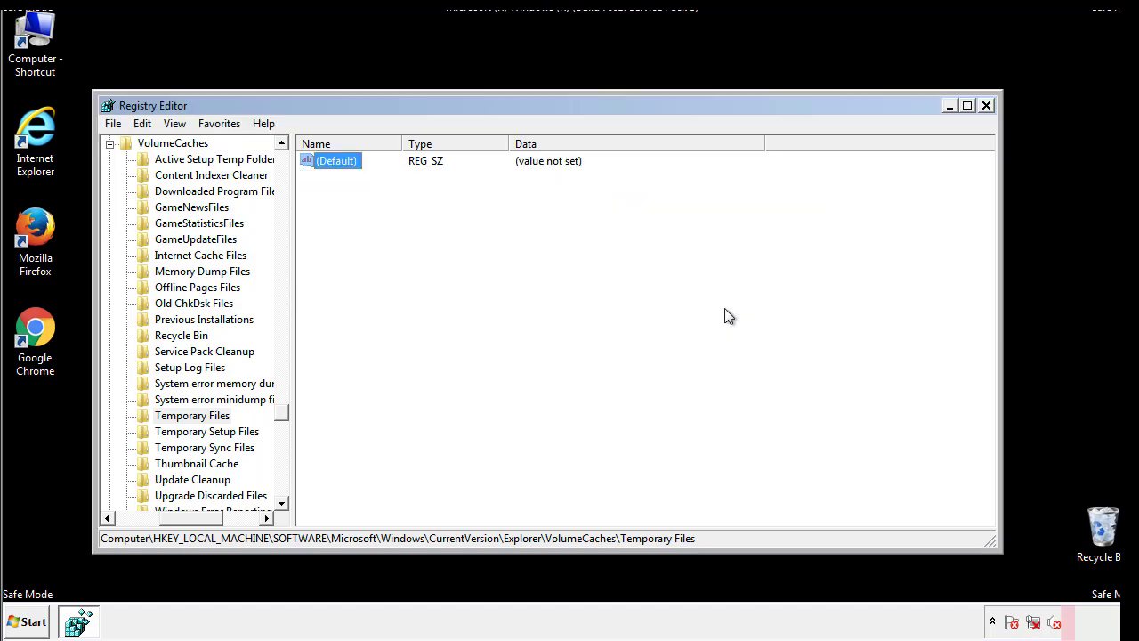
click(398, 218)
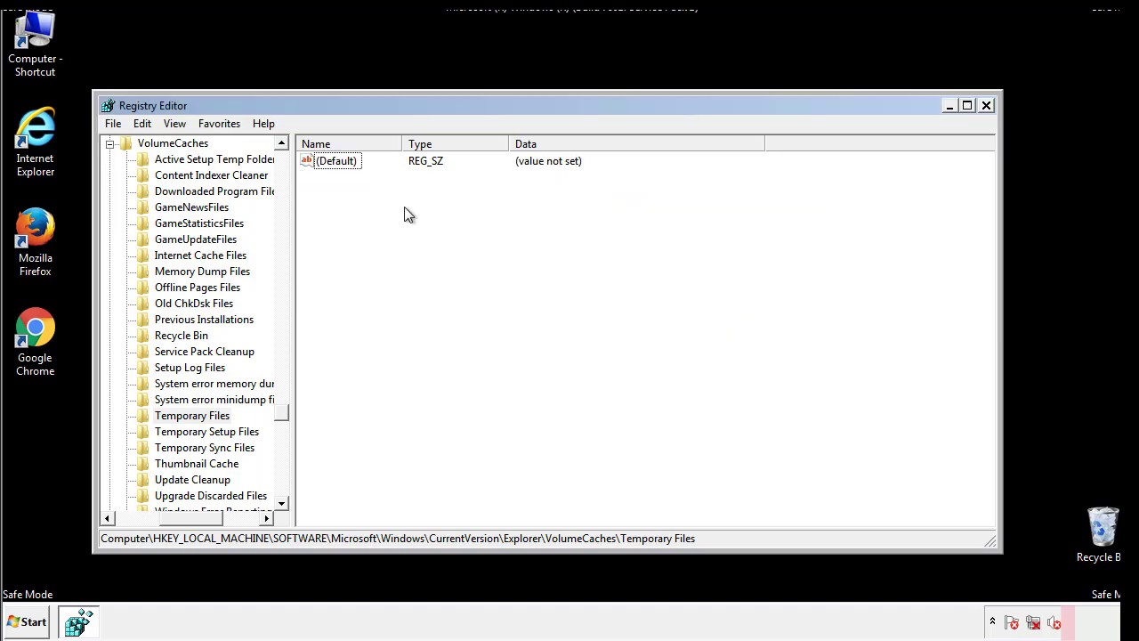
click(987, 106)
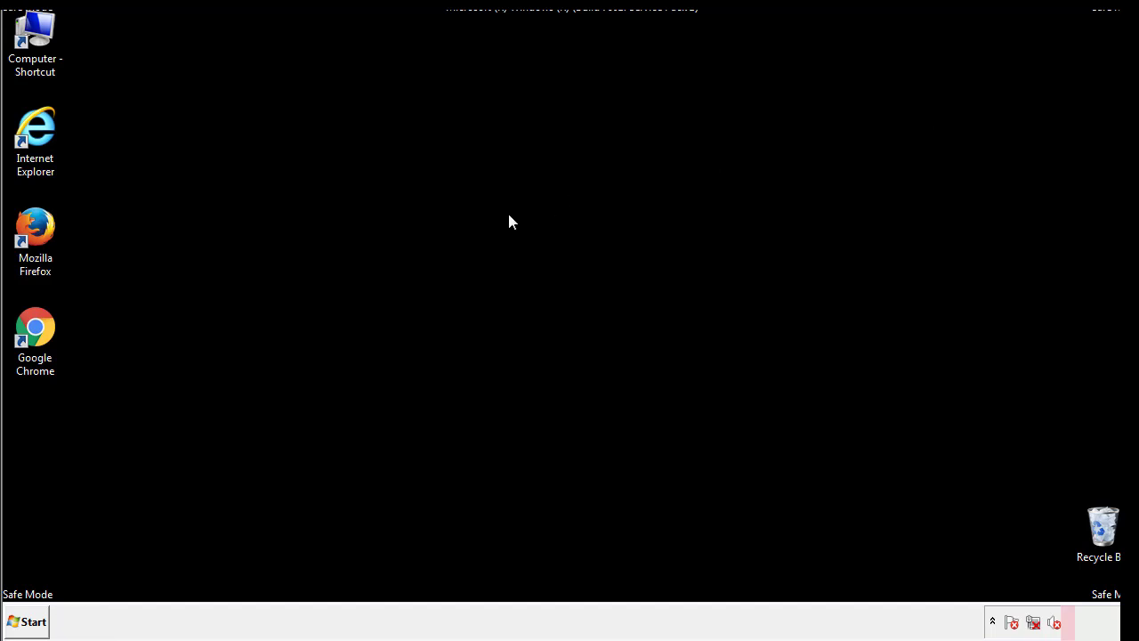
- Find and launch msconfig to open System Configuration
click(23, 624)
click(62, 582)
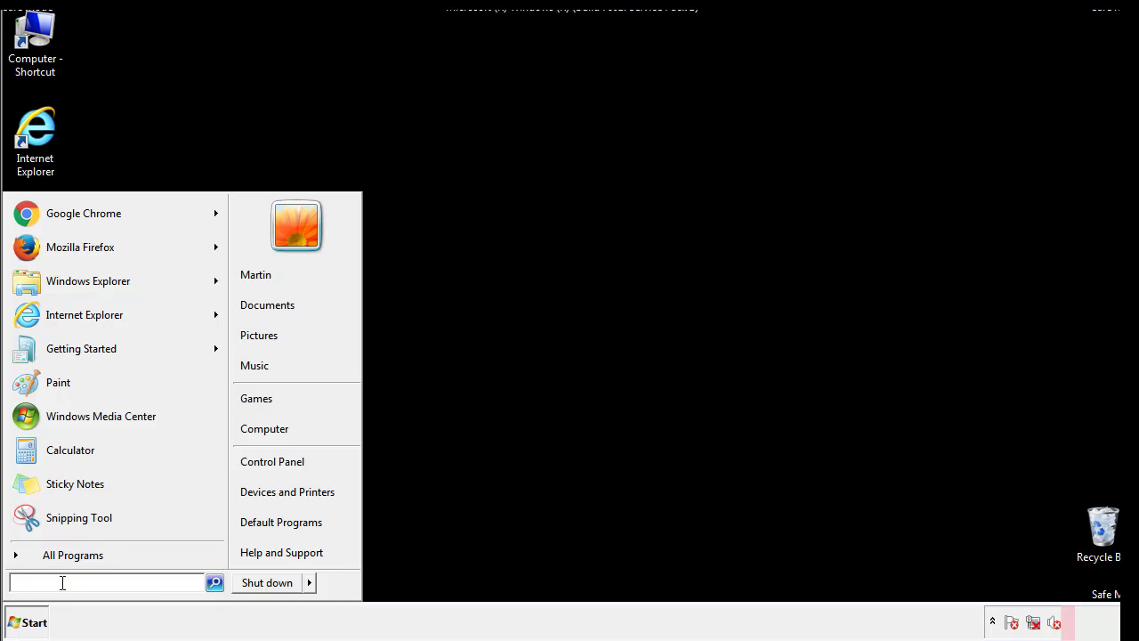
text(msconfog)
key(BackSpace)
key(BackSpace)
text(ig)
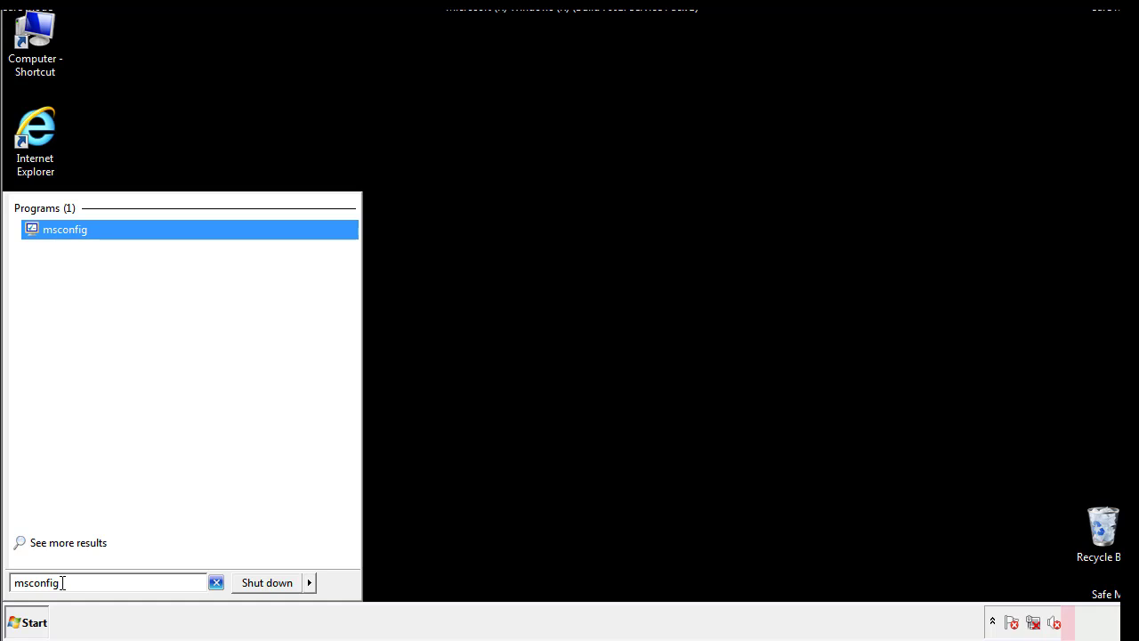
key(Return)
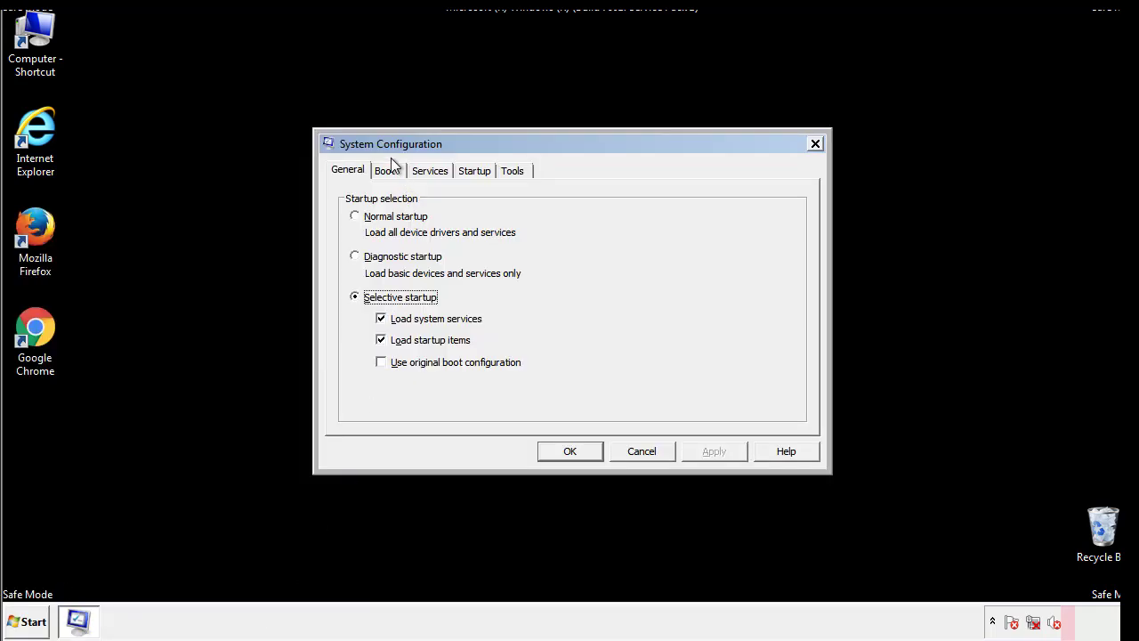
- Turn off Safe boot in the boot options, apply the change and restart the computer
click(385, 170)
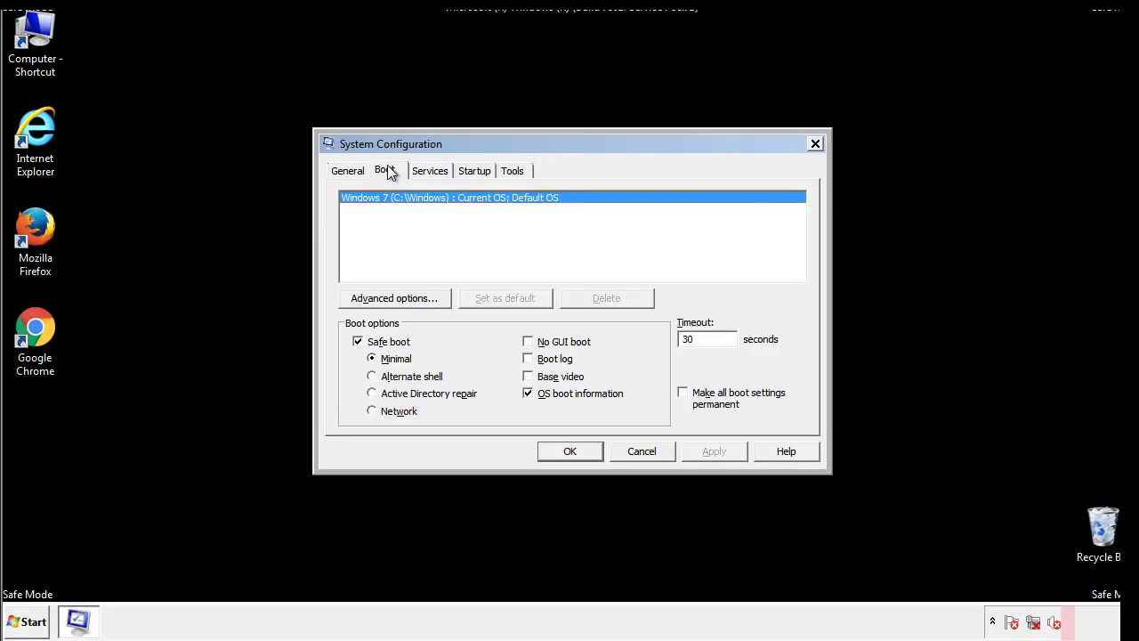
click(367, 343)
click(714, 451)
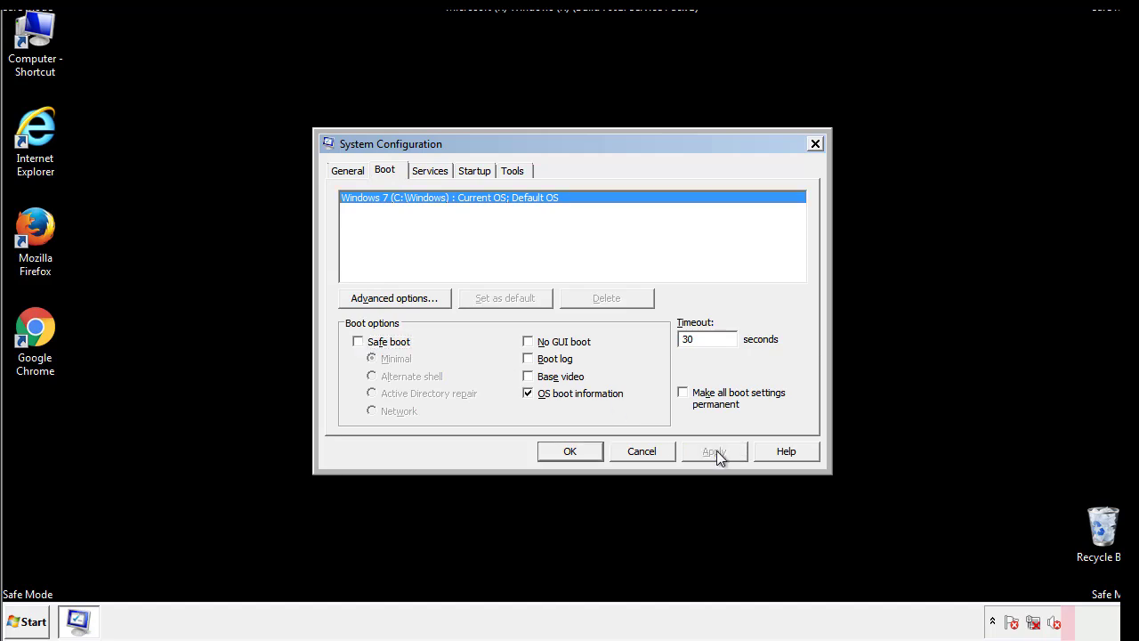
click(591, 452)
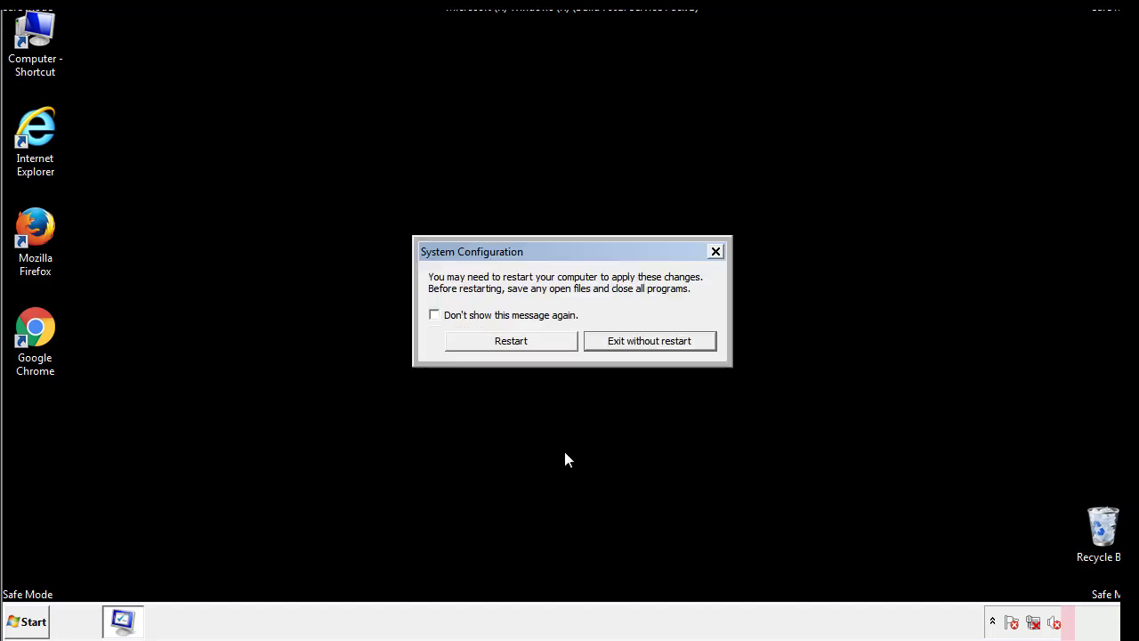
click(527, 347)
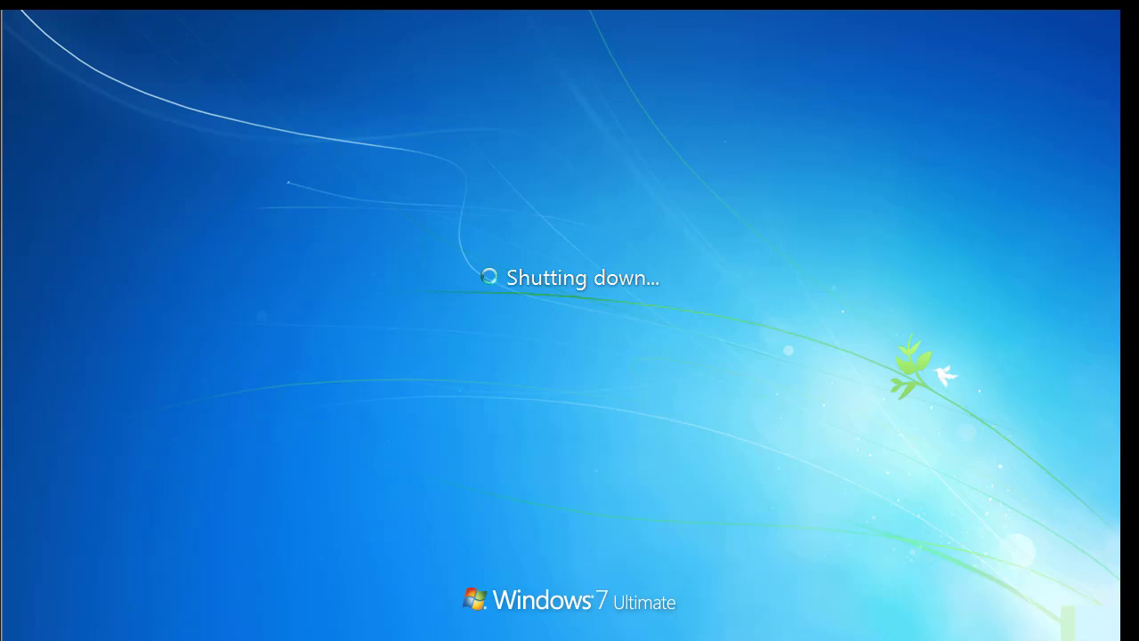